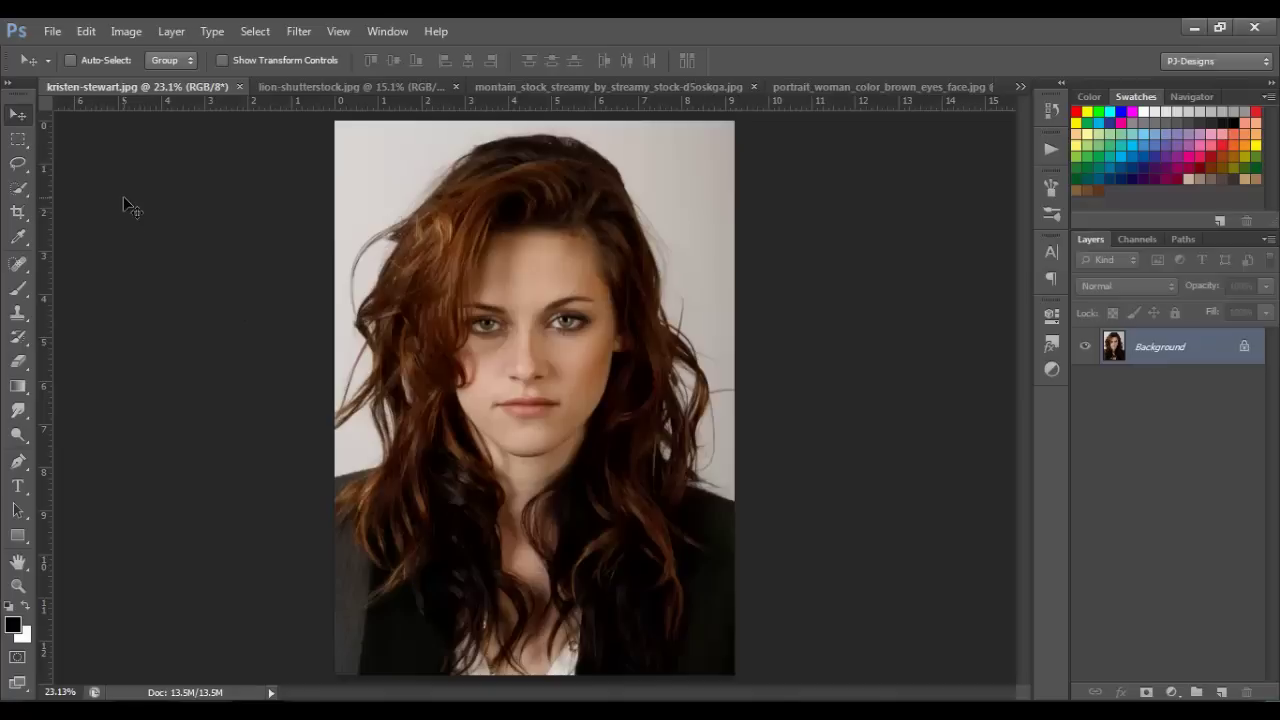
Run Image > Auto Contrast, Auto Color, then Auto Tone on the portrait's Background layer.
click(121, 33)
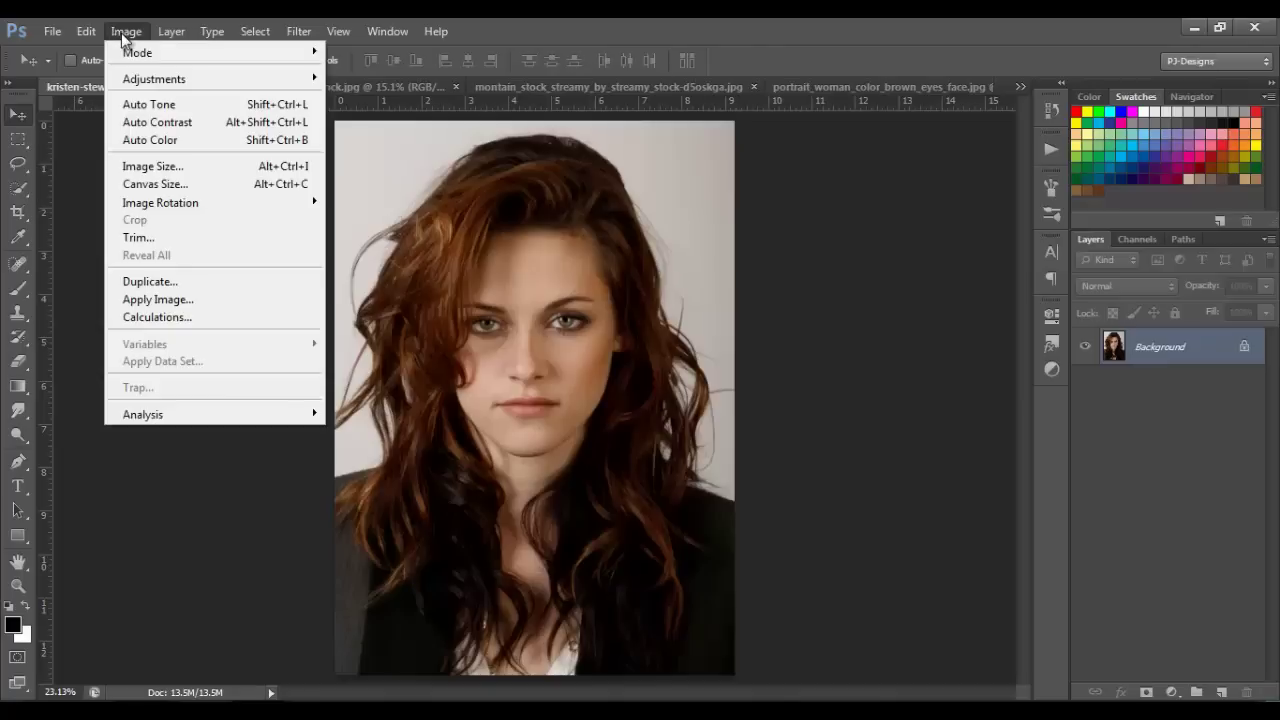
click(157, 122)
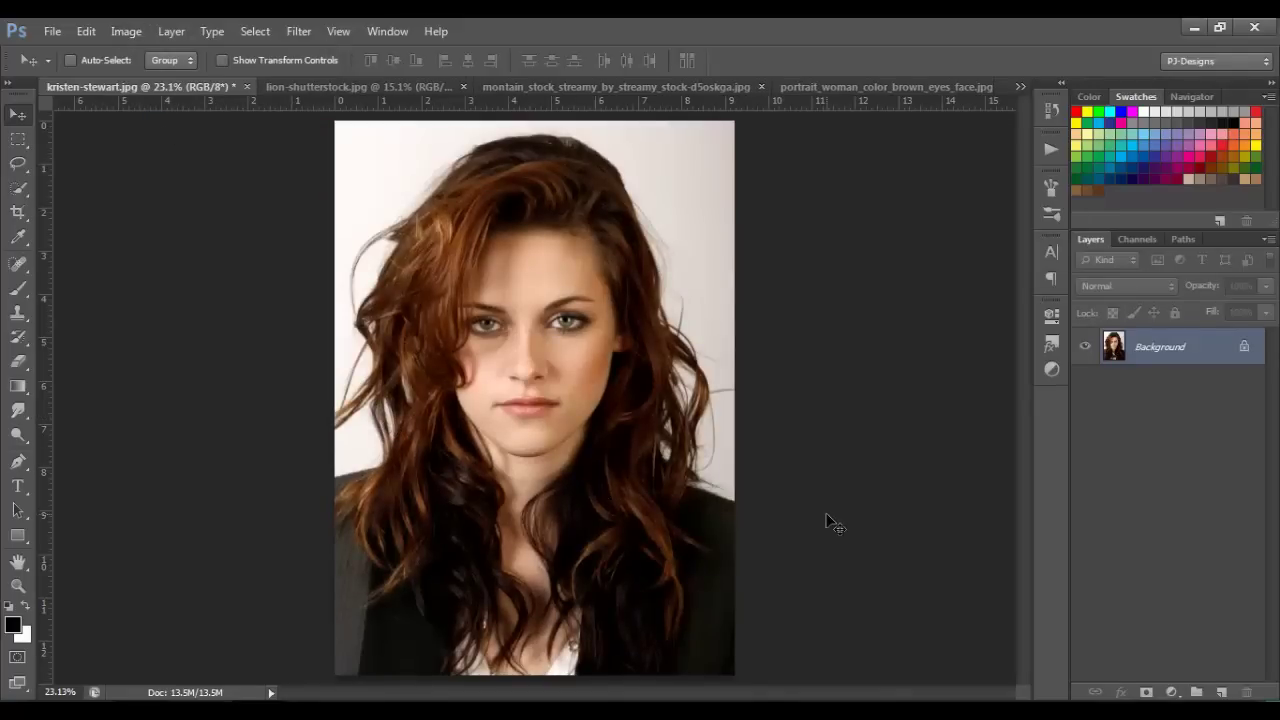
click(126, 31)
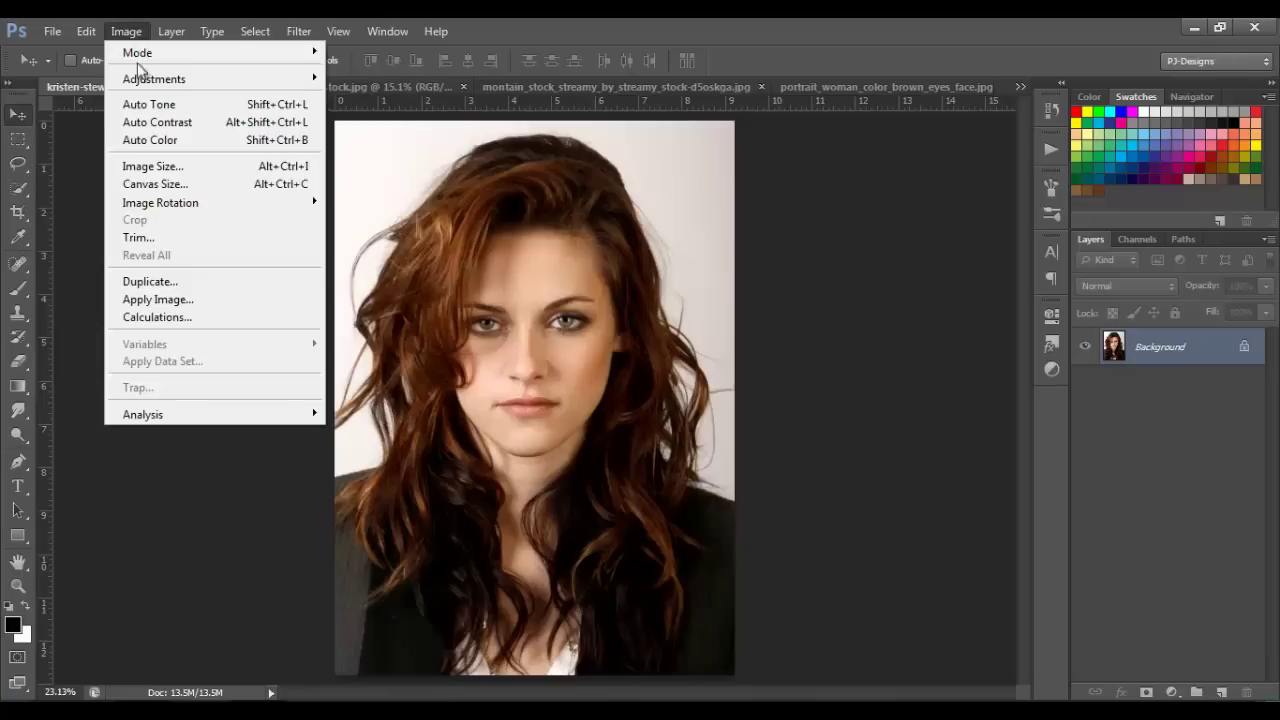
click(152, 141)
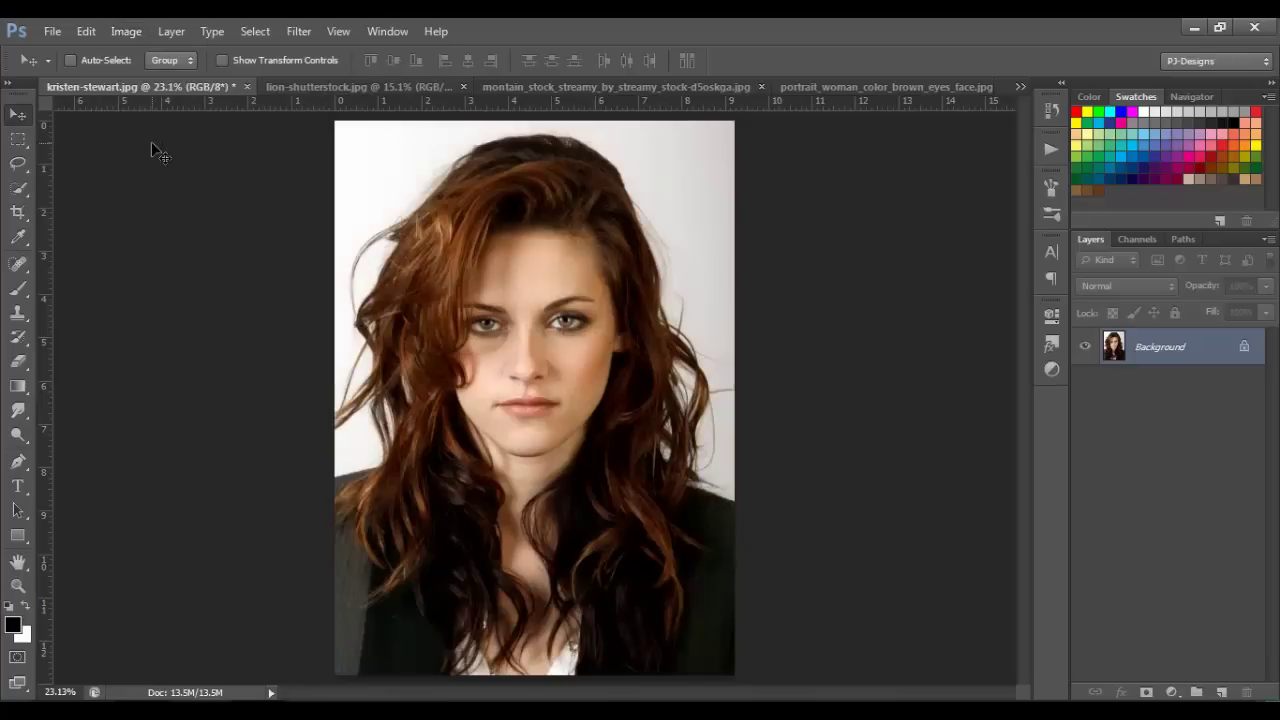
click(136, 32)
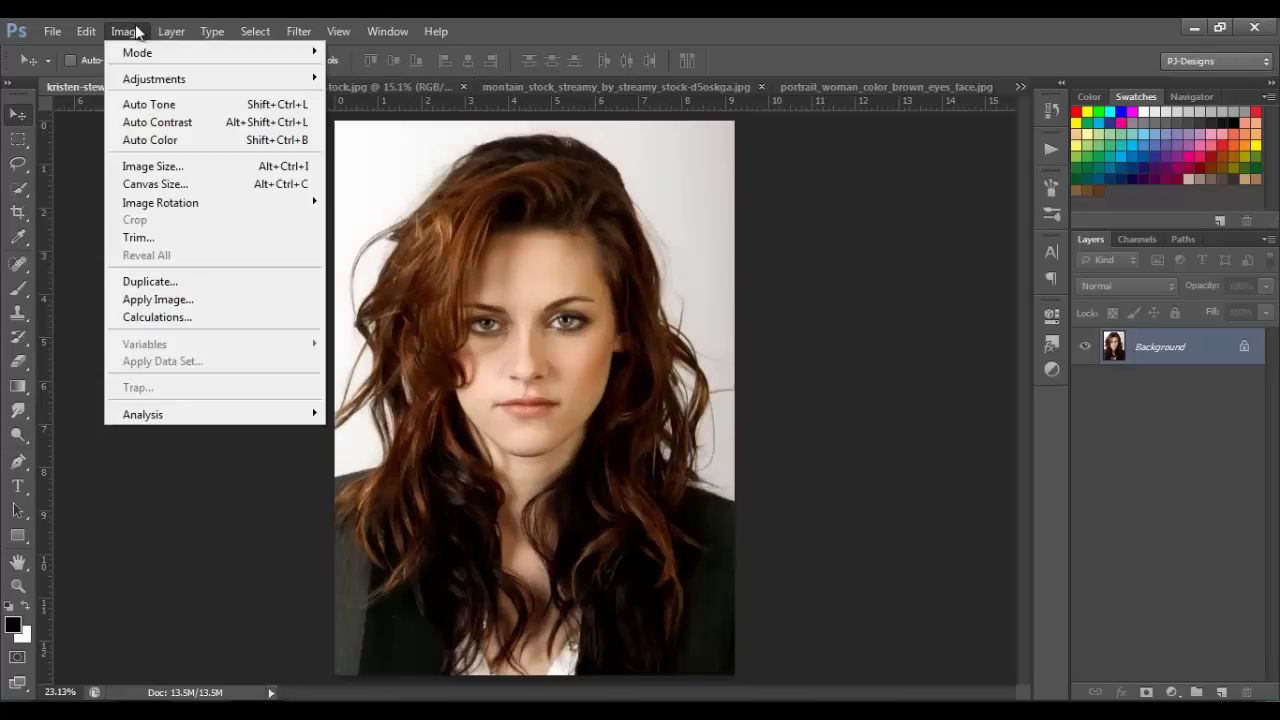
click(144, 105)
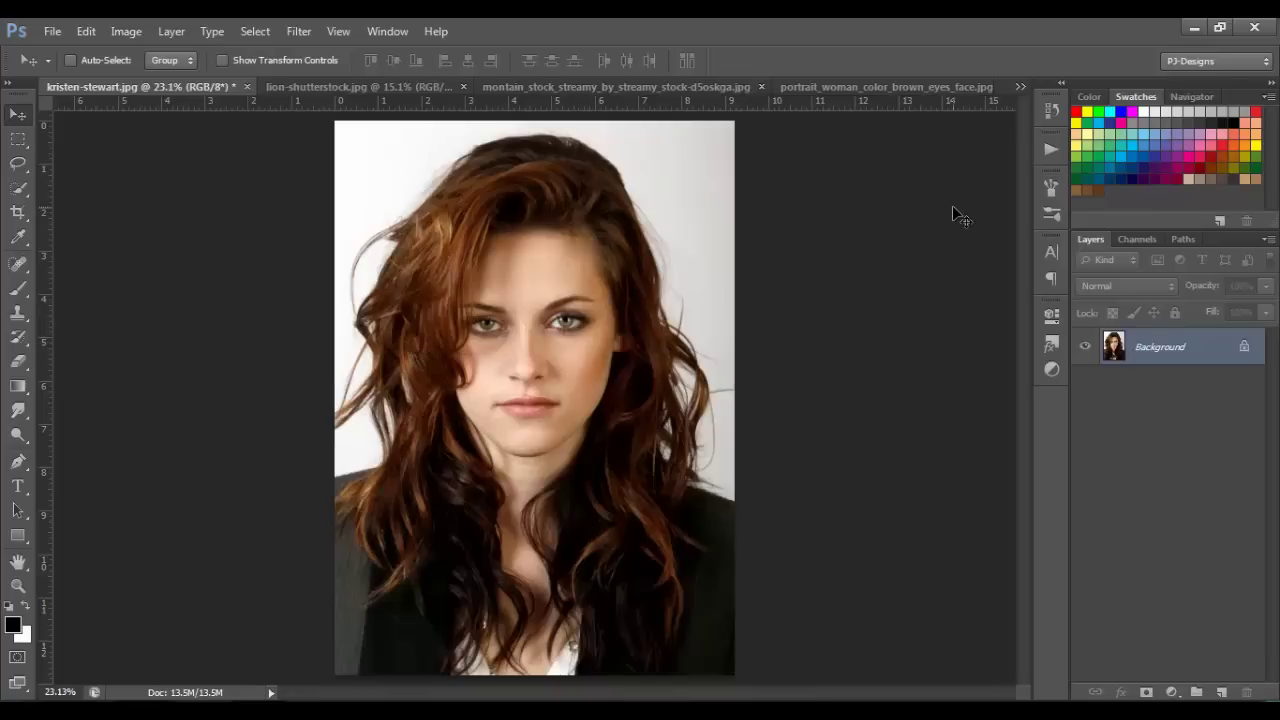
click(1046, 112)
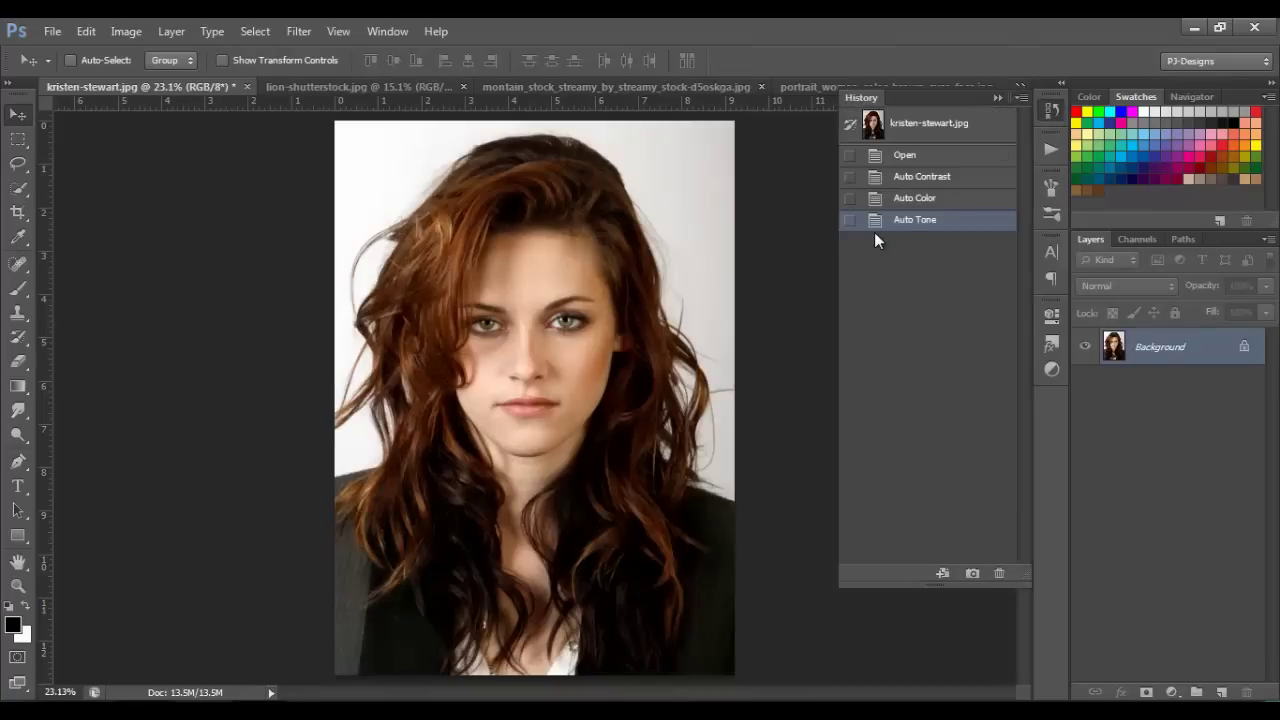
click(931, 158)
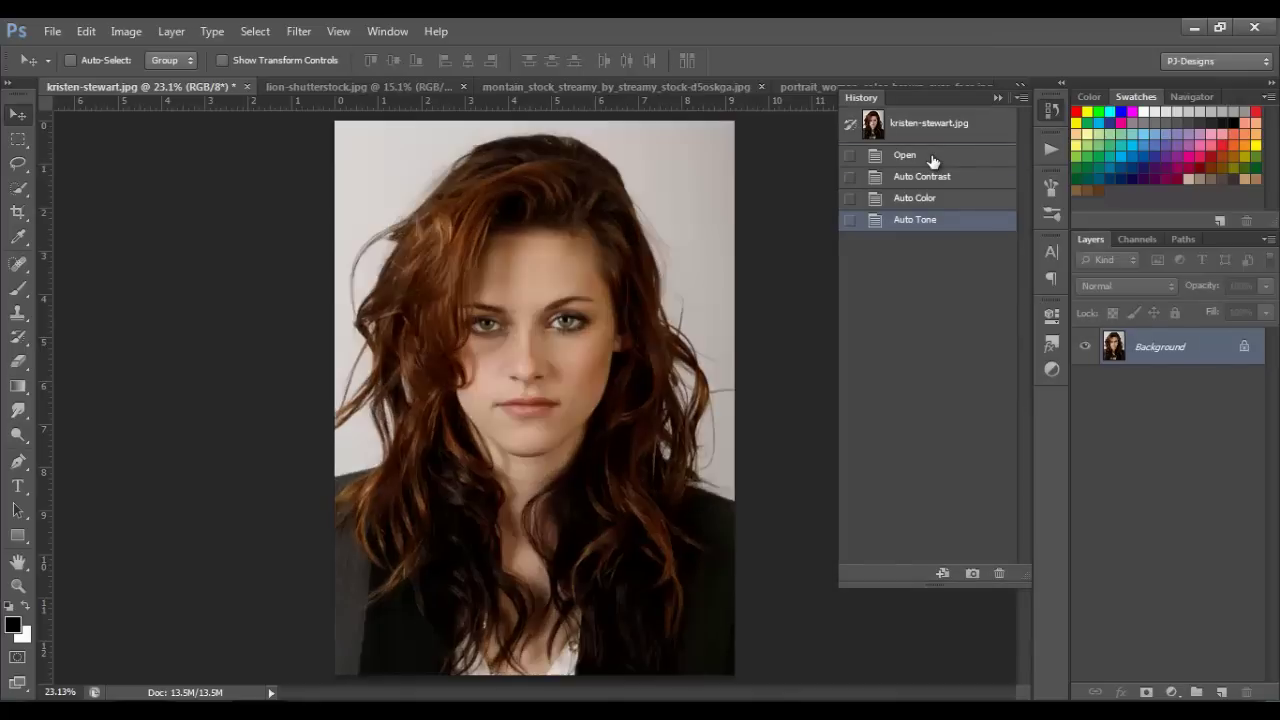
click(931, 222)
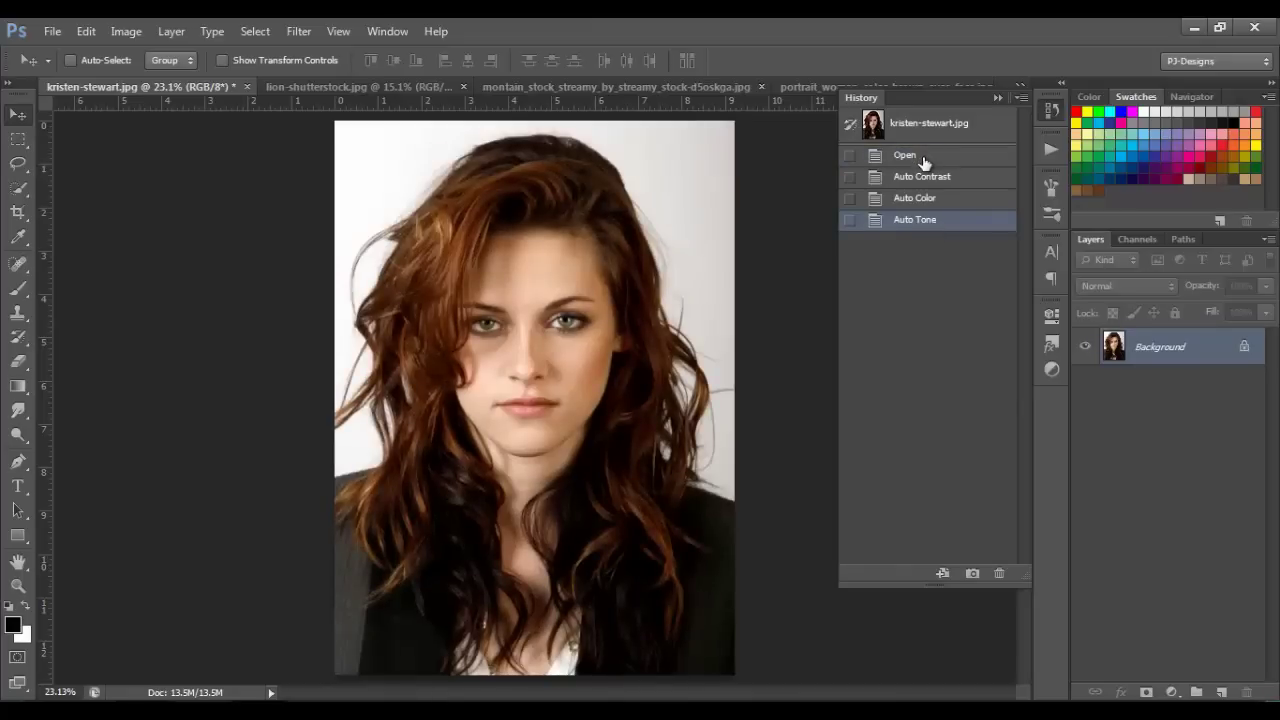
click(924, 163)
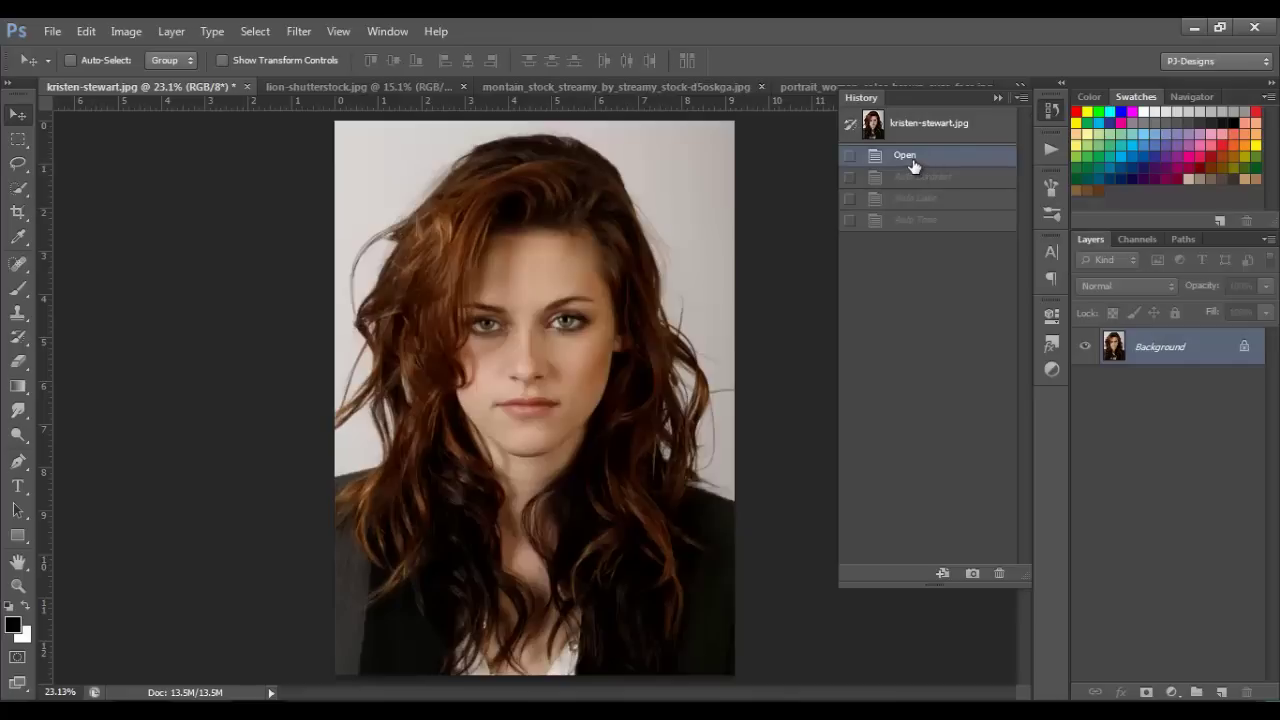
click(918, 179)
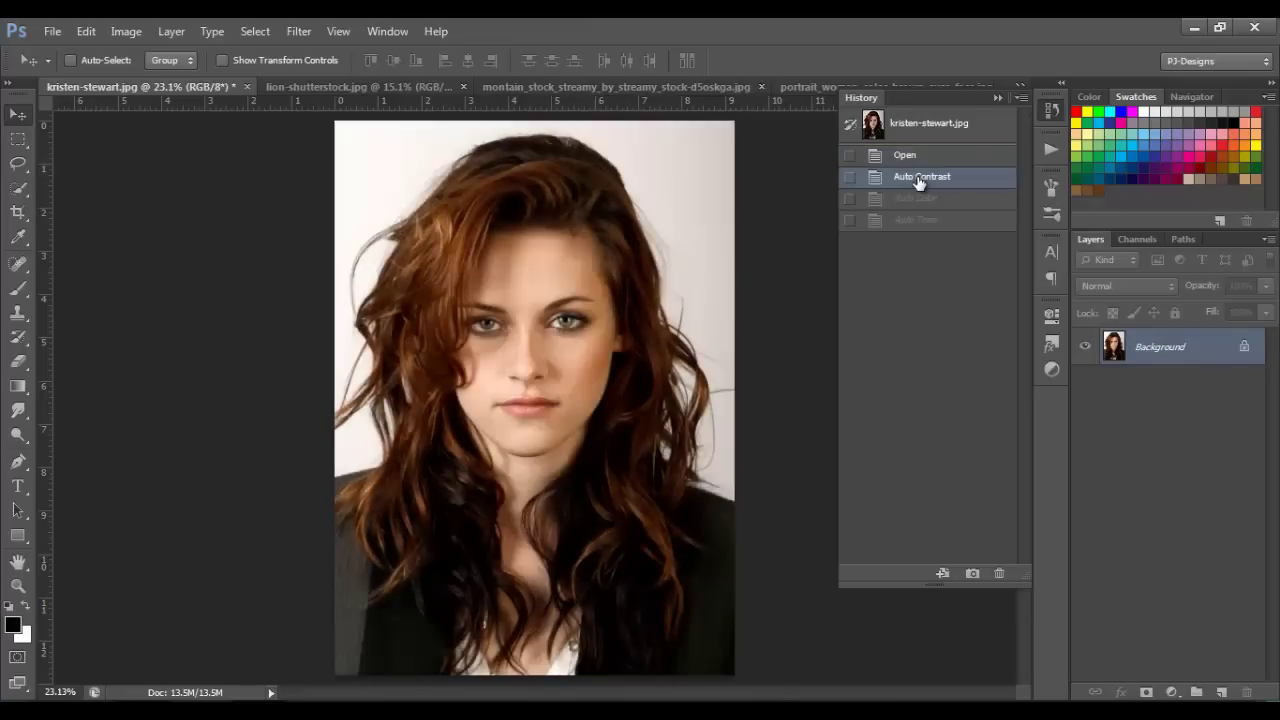
click(926, 200)
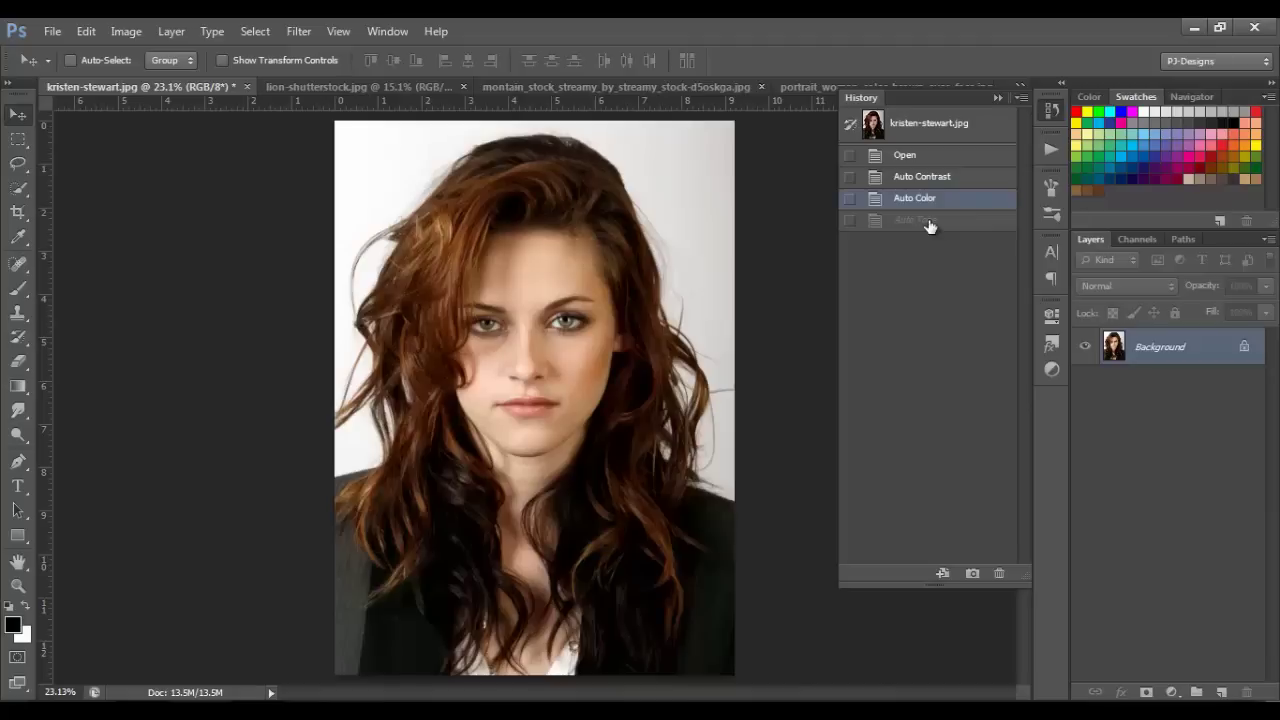
click(929, 222)
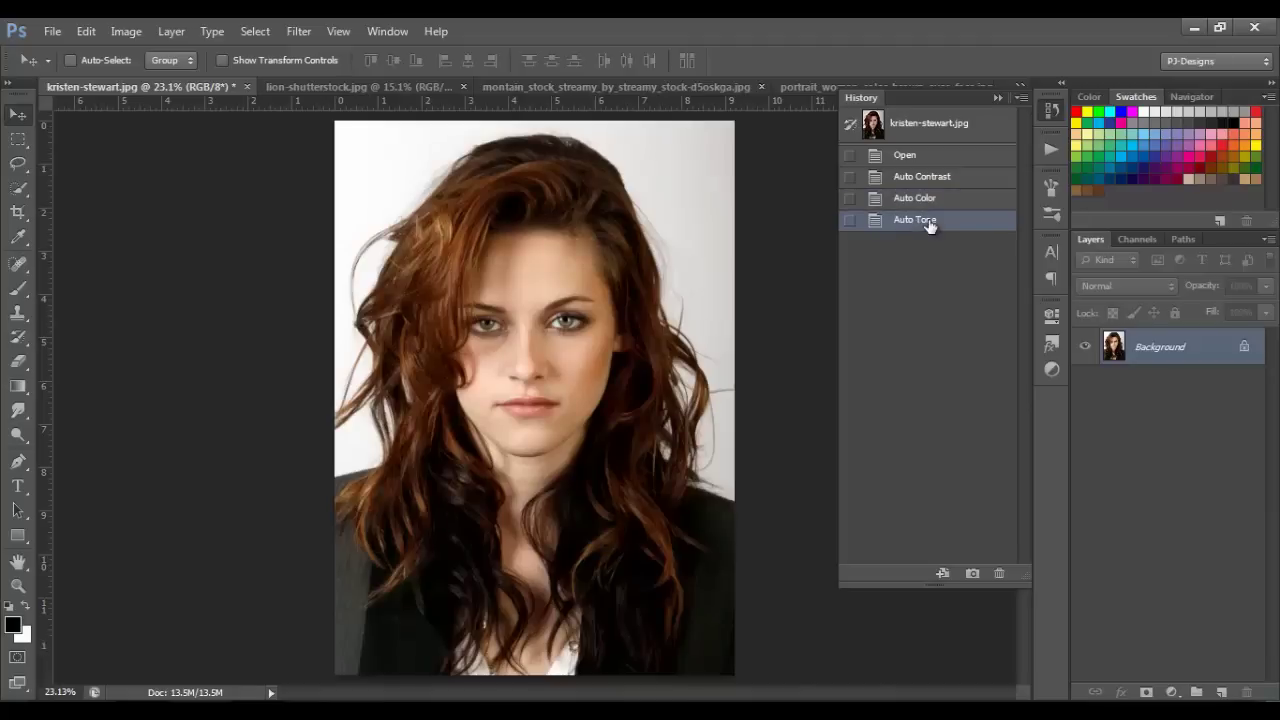
click(997, 99)
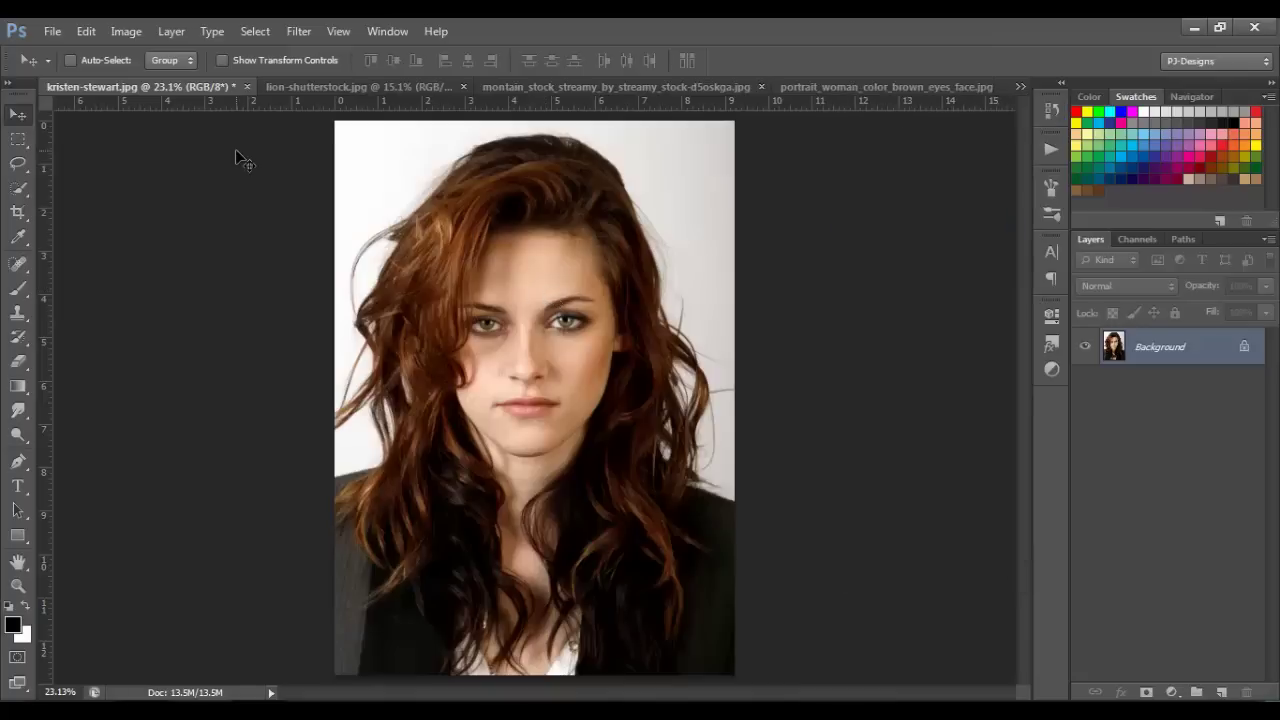
Bring the lion-shutterstock.jpg document to the front.
click(345, 88)
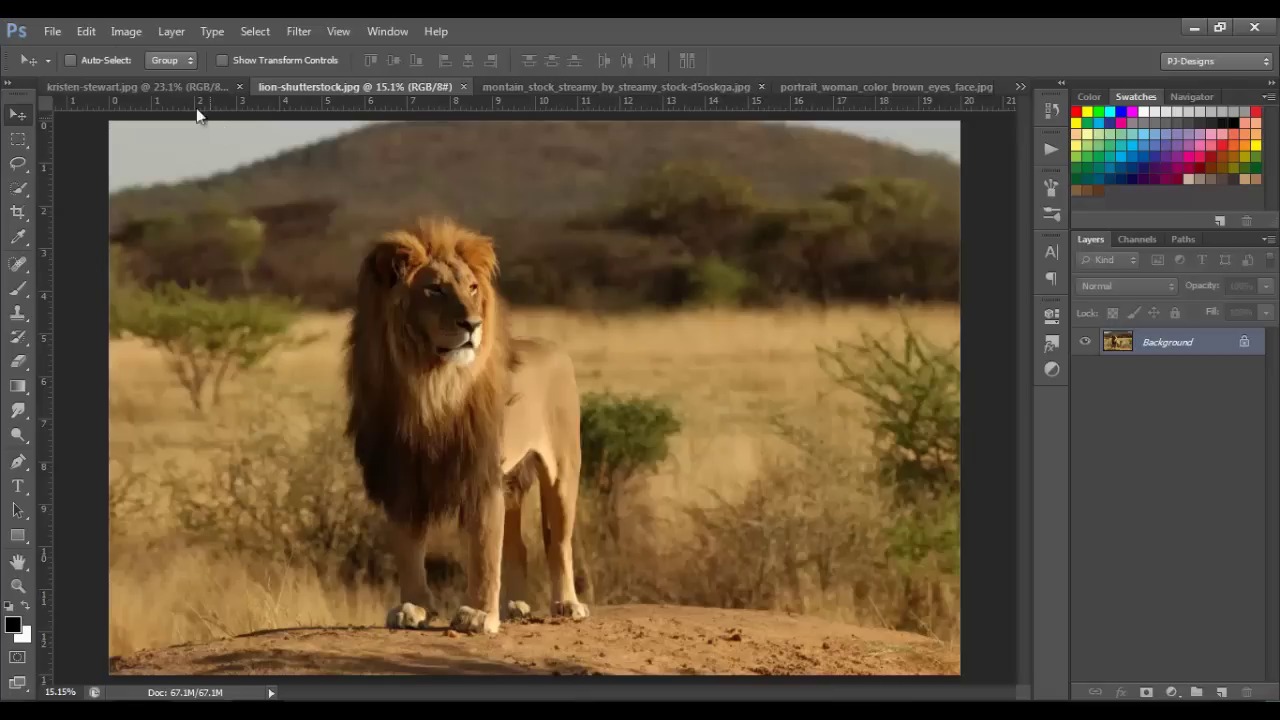
Run Image > Auto Contrast, Auto Color, then Auto Tone on the lion photo's Background layer.
click(122, 31)
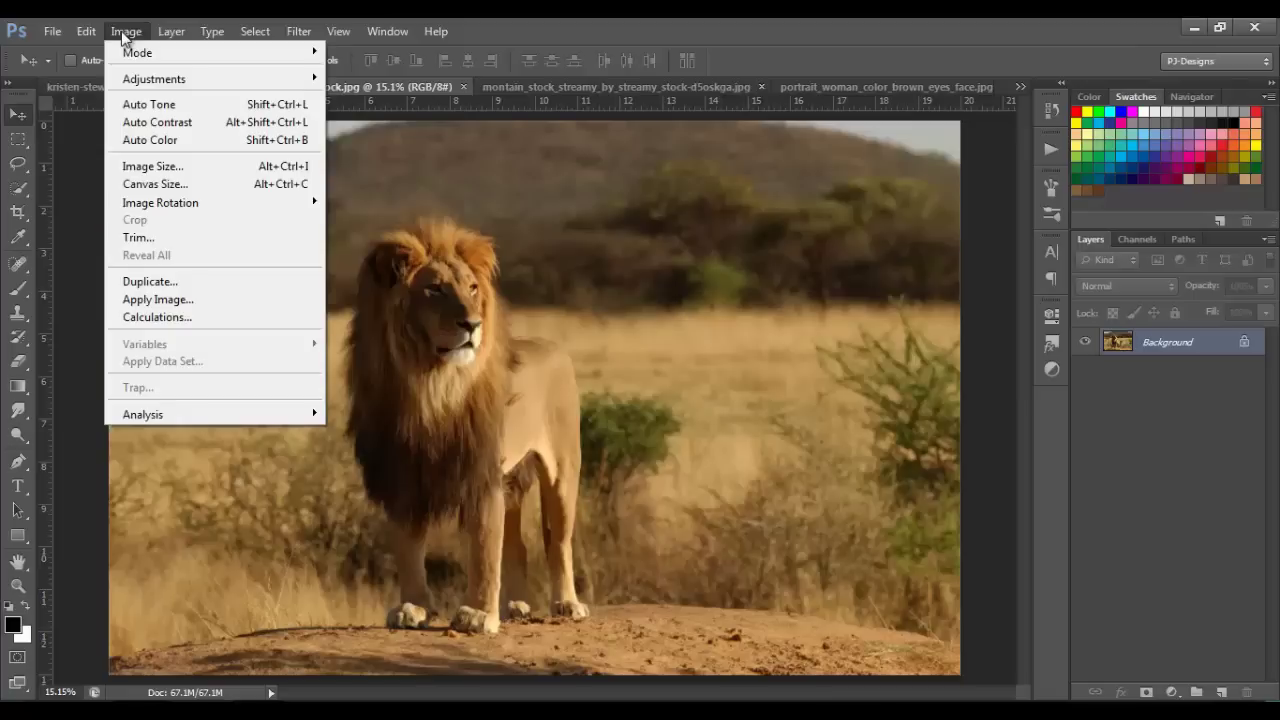
click(145, 123)
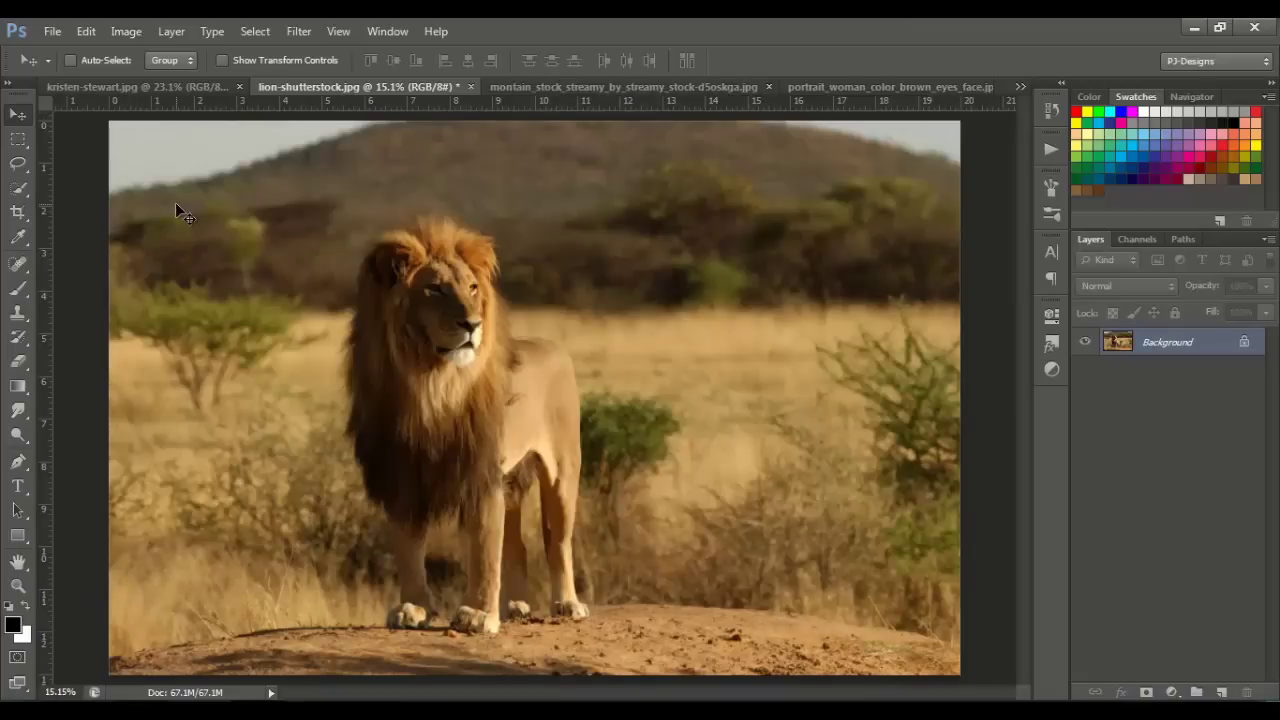
click(130, 30)
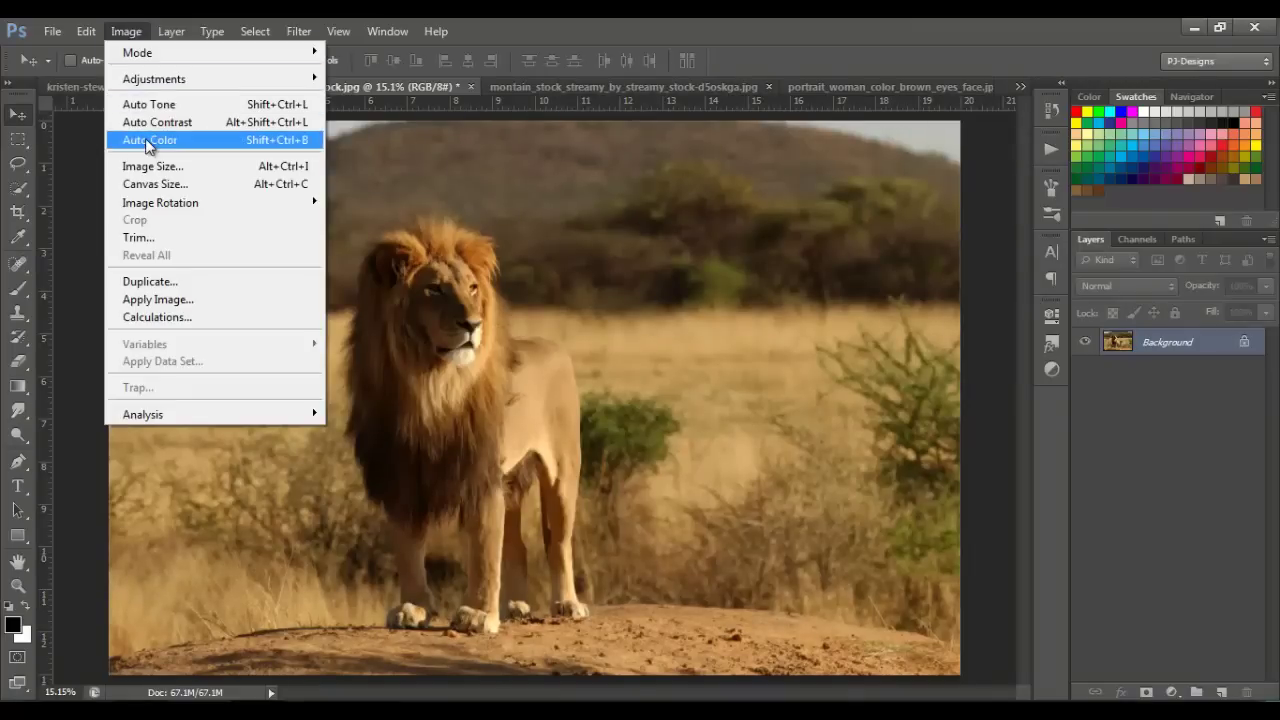
click(145, 139)
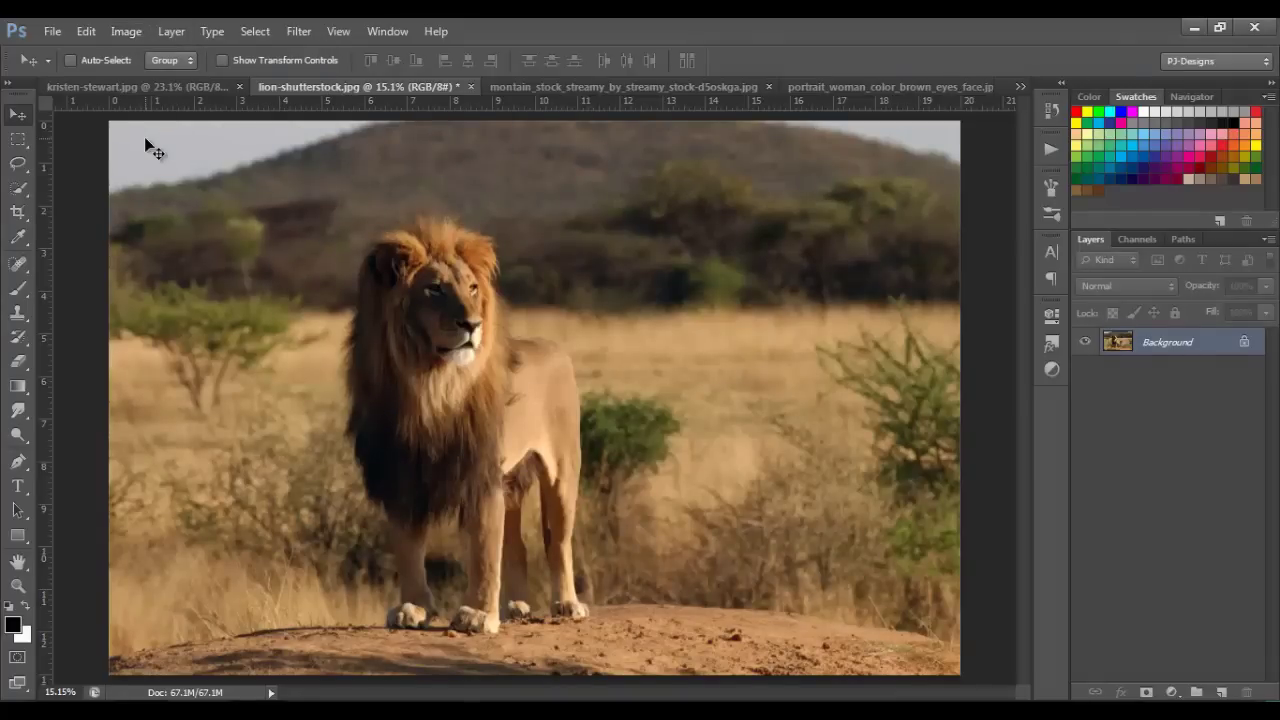
click(120, 33)
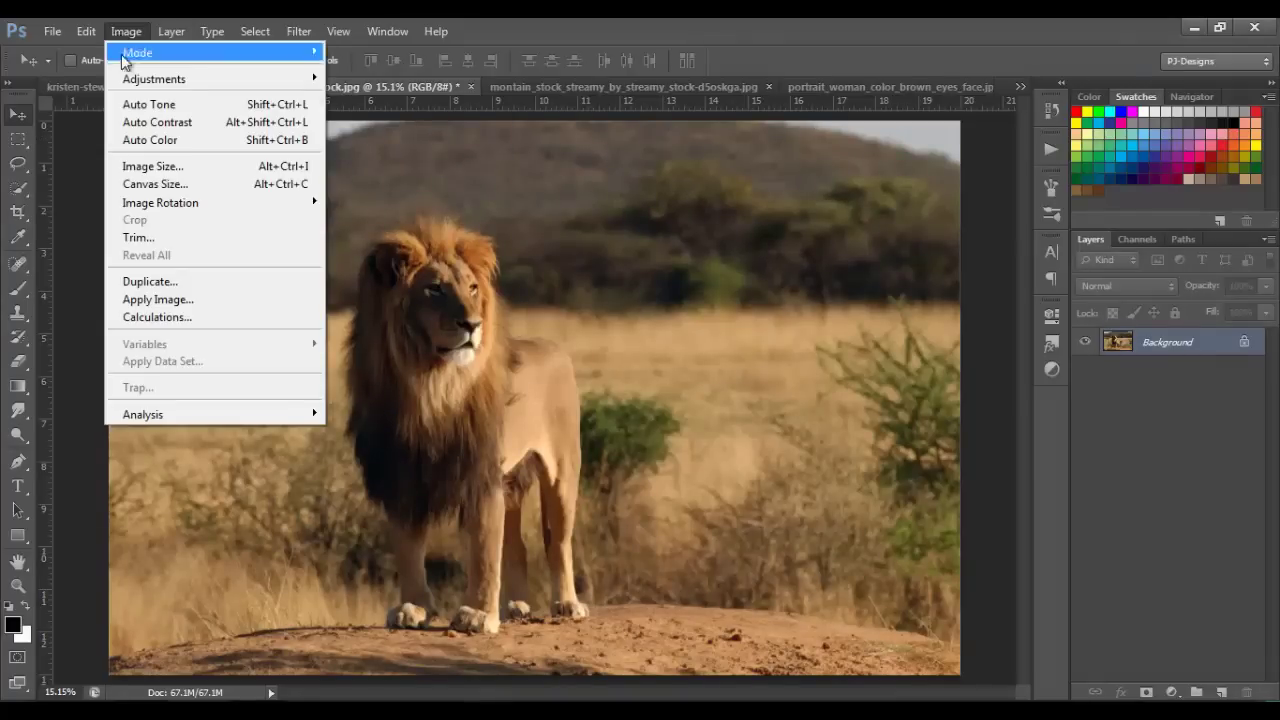
click(132, 106)
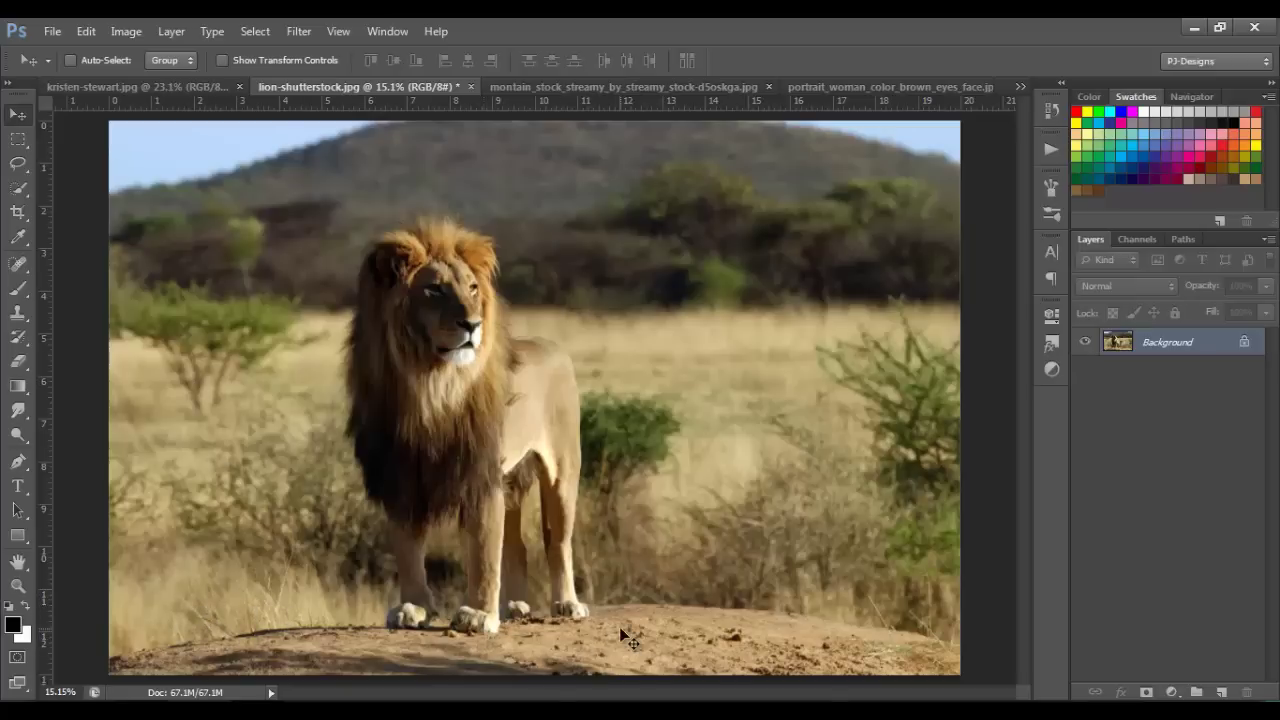
click(1052, 111)
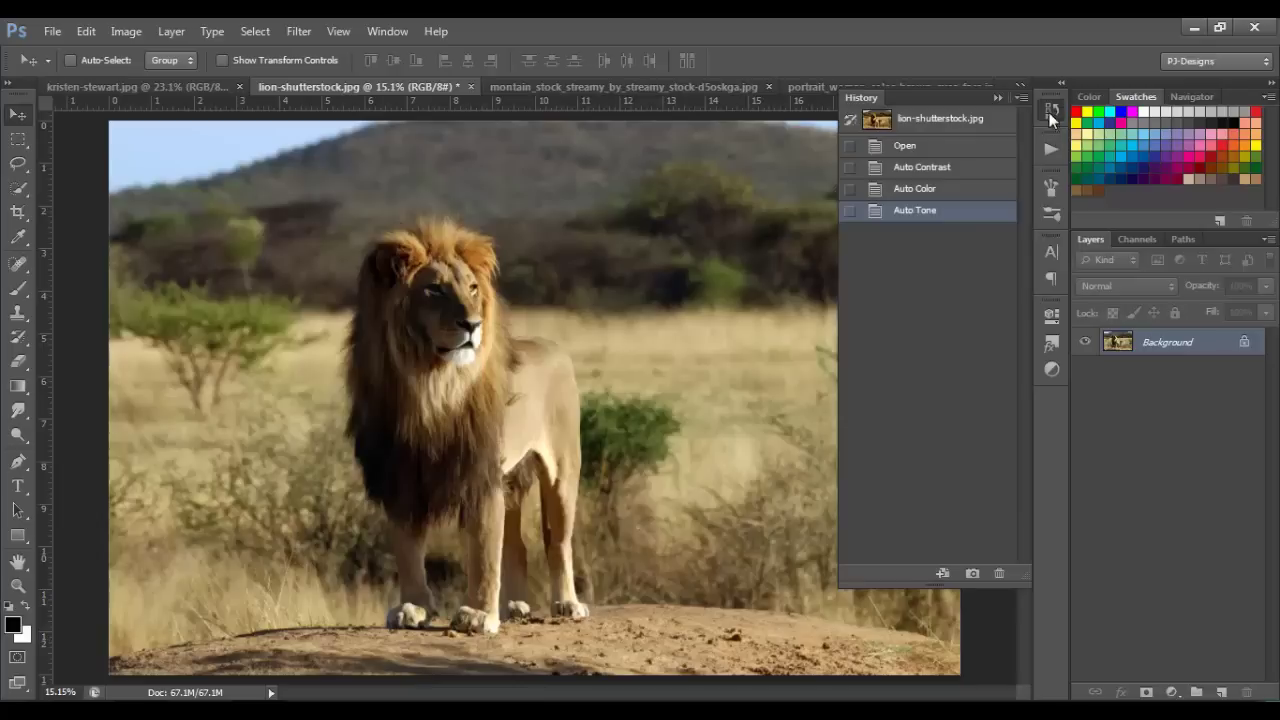
click(981, 150)
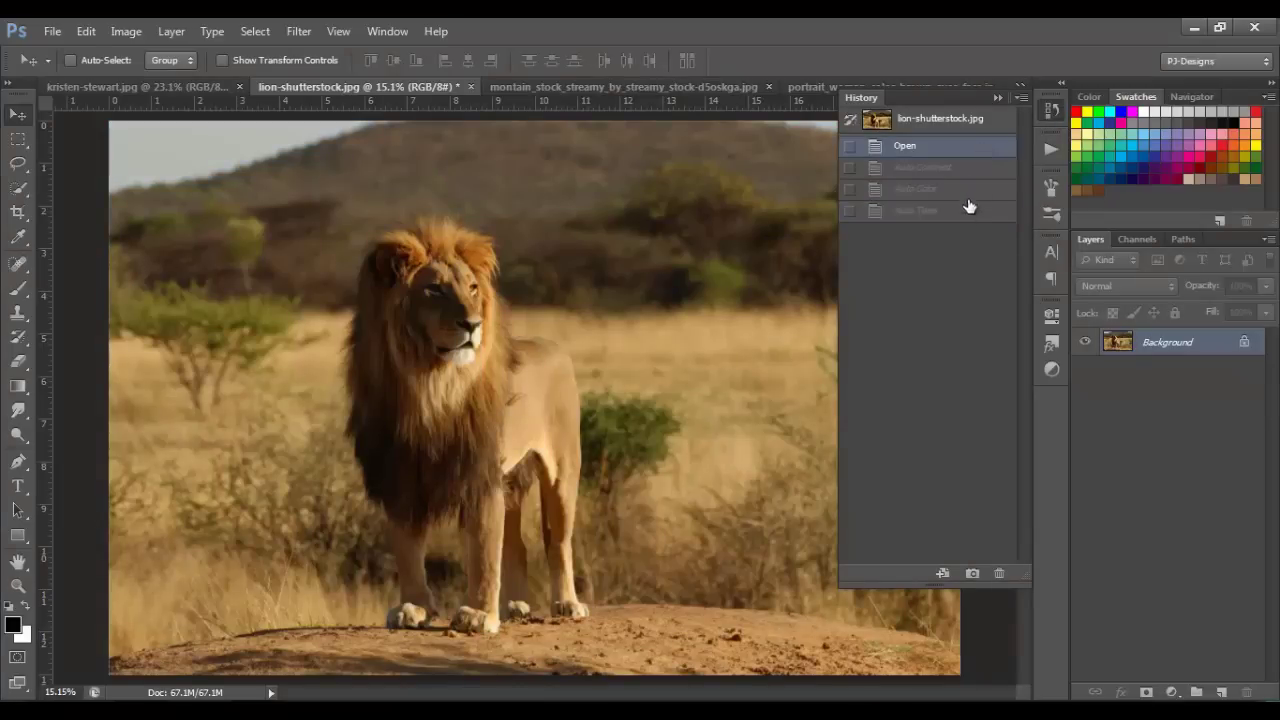
click(965, 216)
click(950, 147)
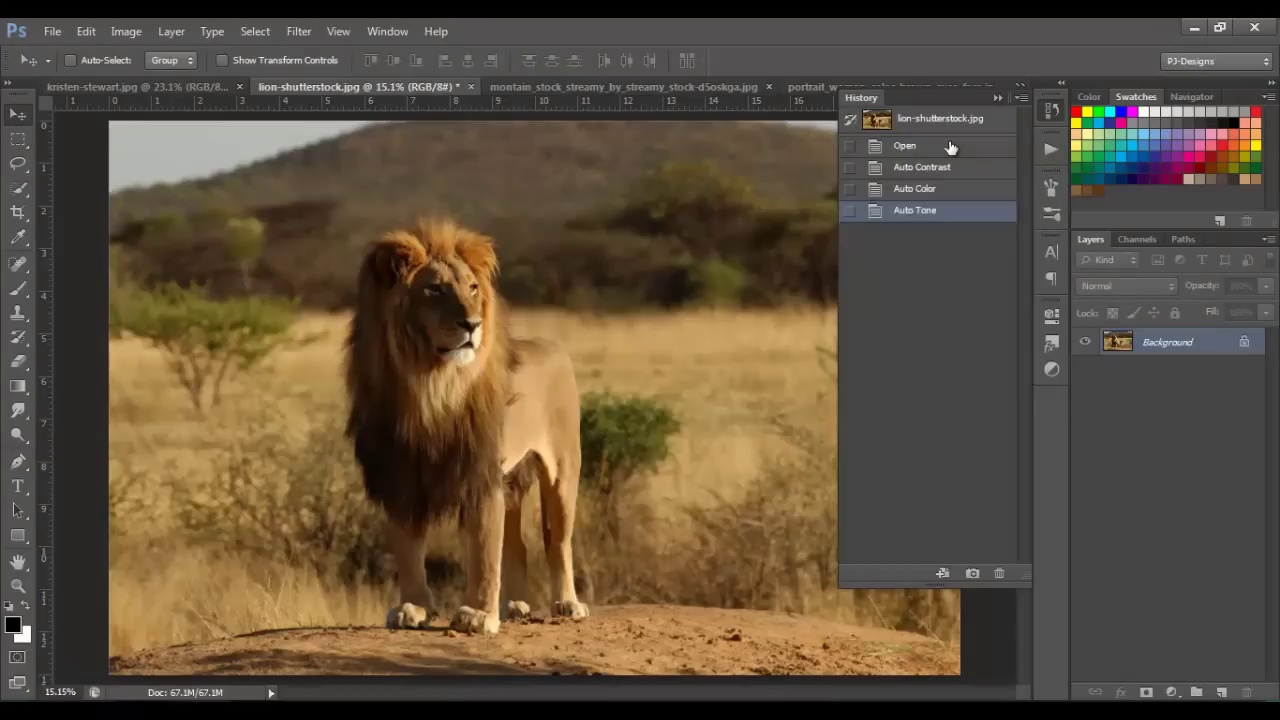
click(944, 214)
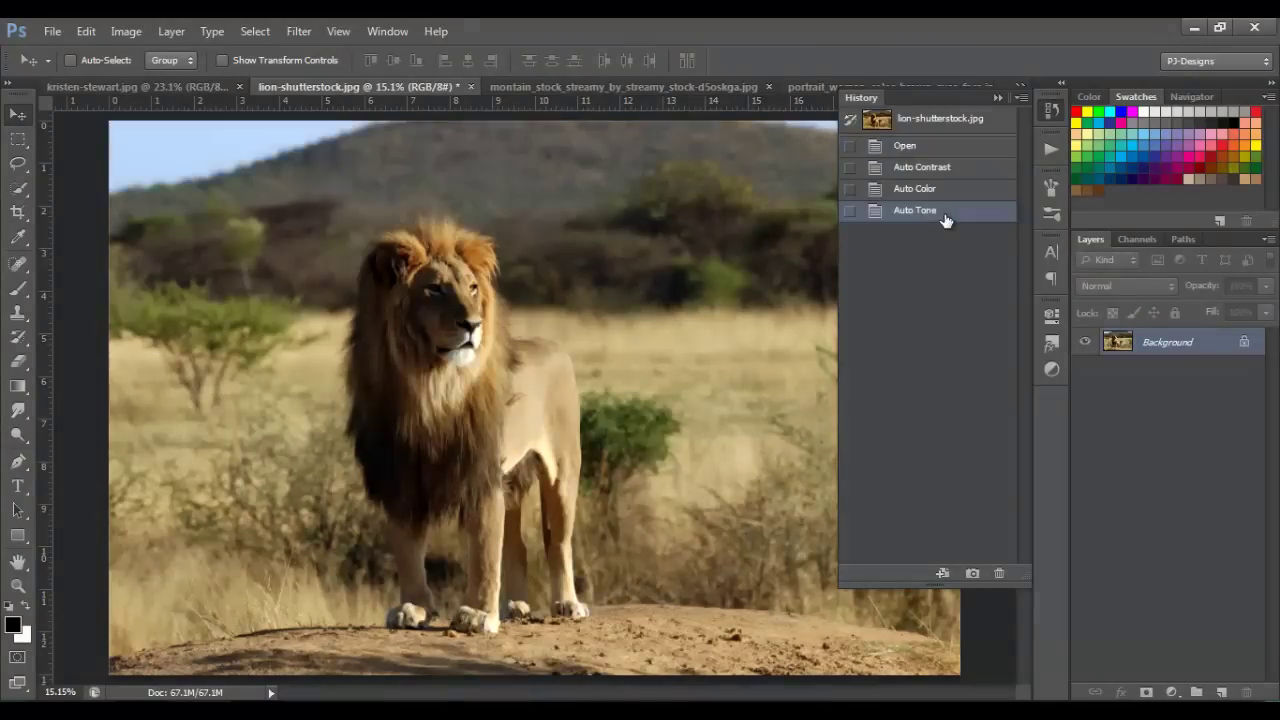
click(996, 97)
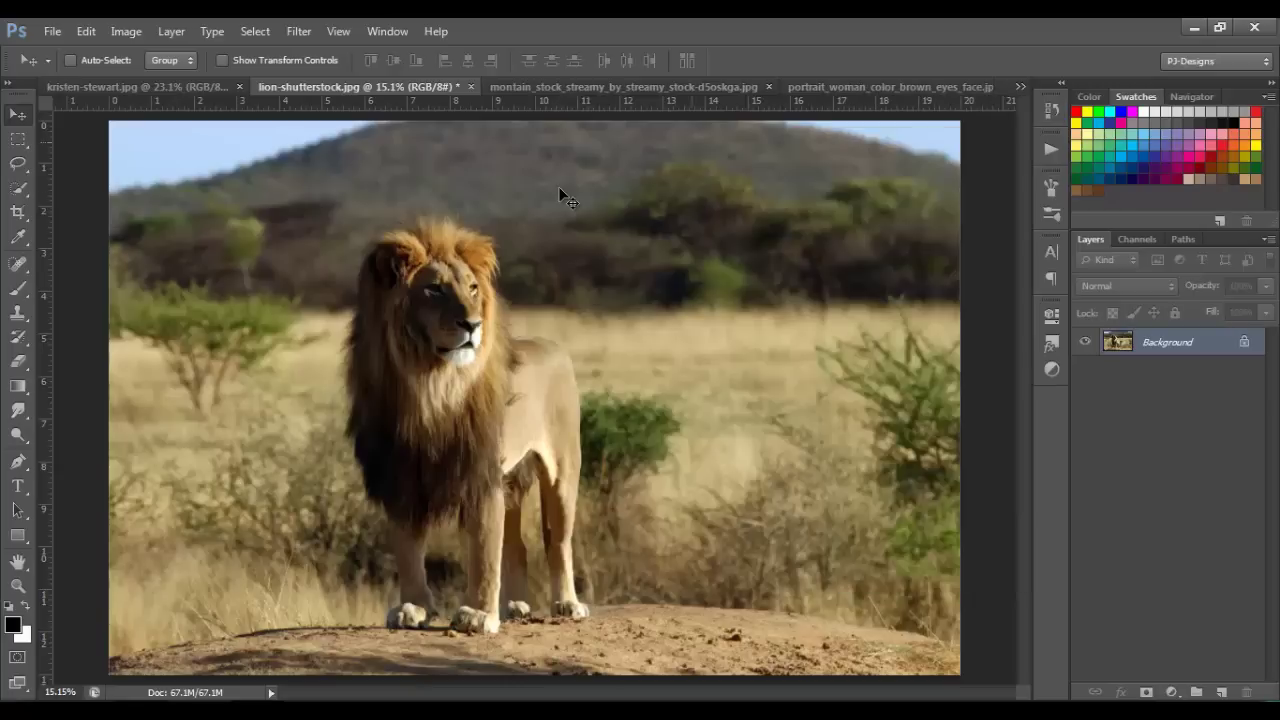
On the mountain landscape, apply Auto Contrast, Auto Color and Auto Tone, then expand the History panel.
click(602, 86)
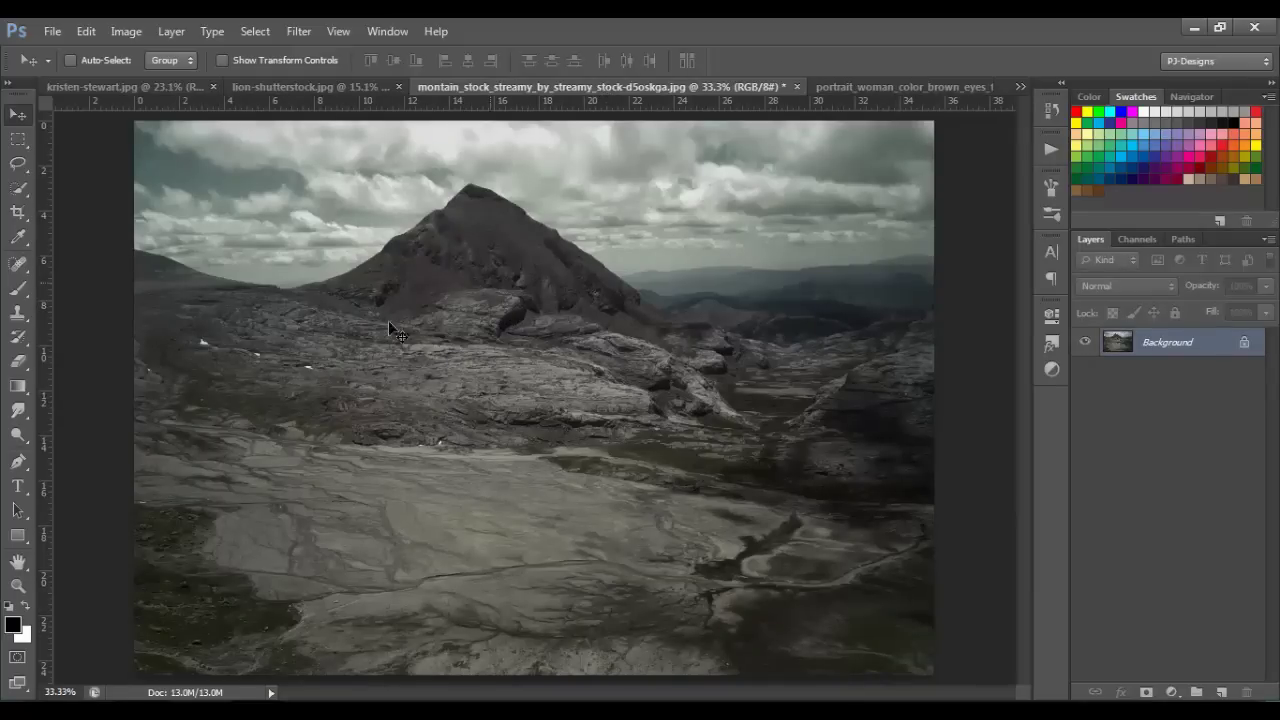
click(127, 32)
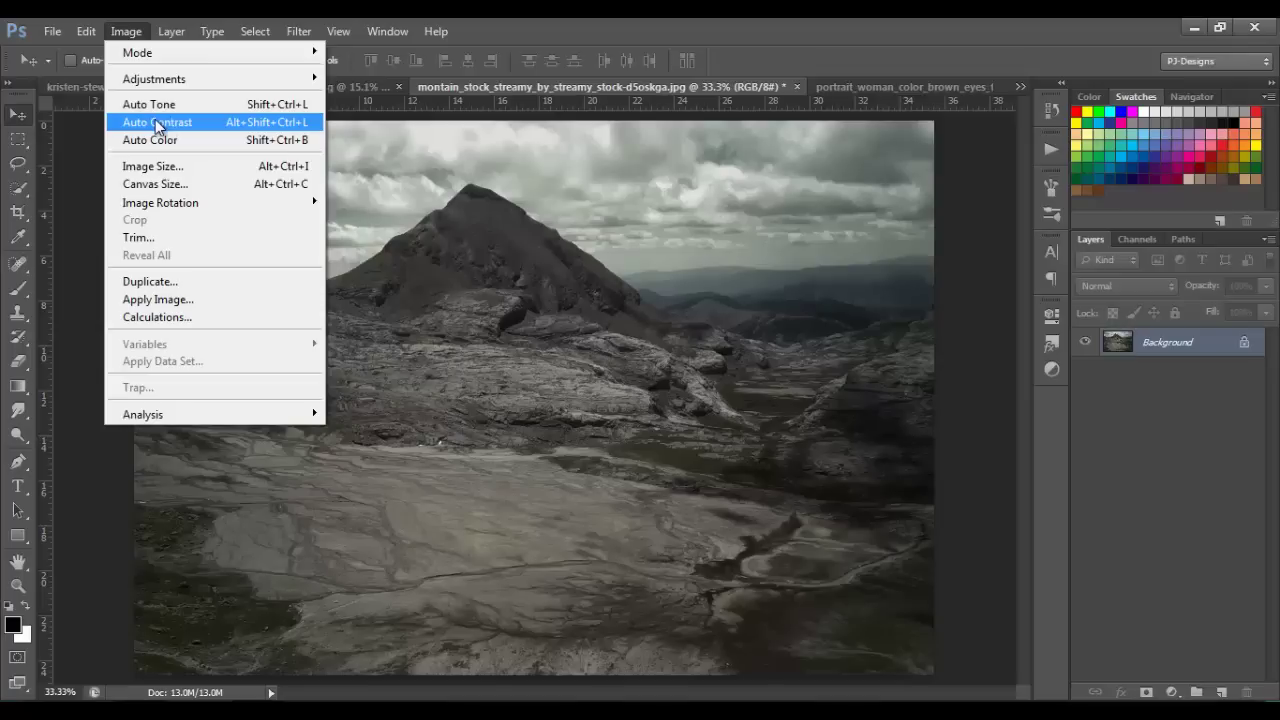
click(157, 122)
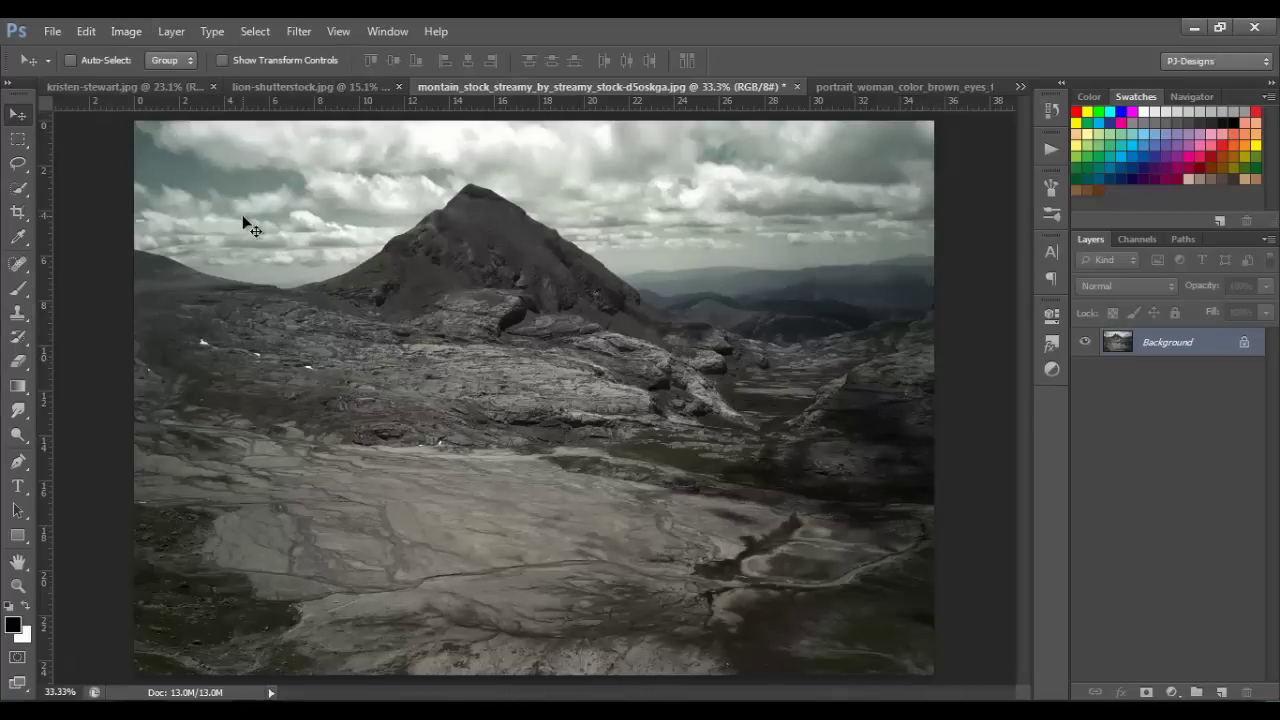
click(127, 32)
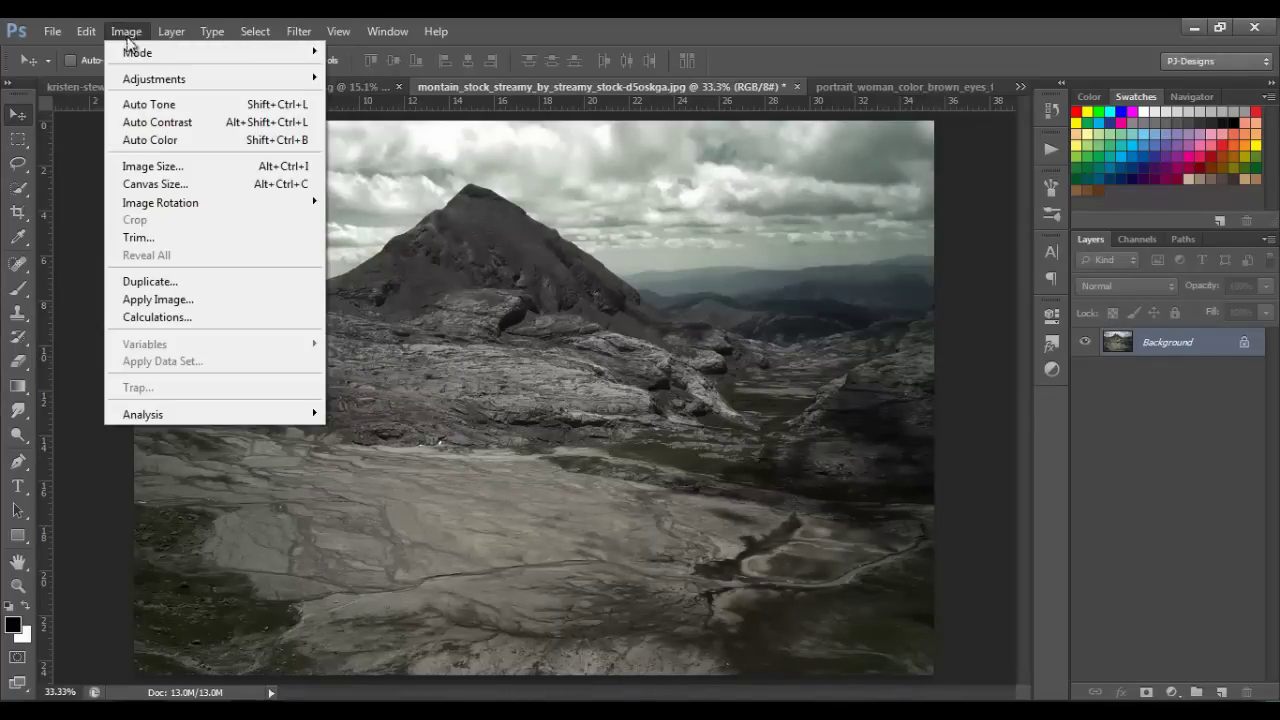
click(147, 141)
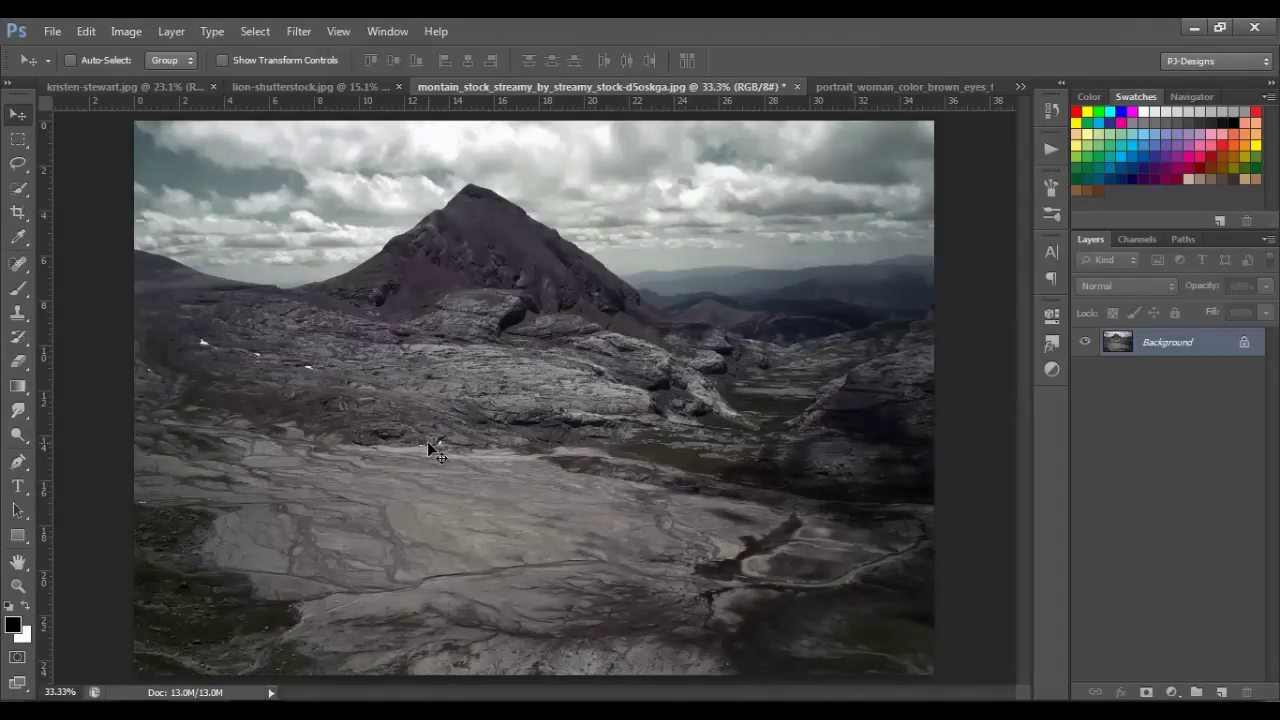
click(126, 31)
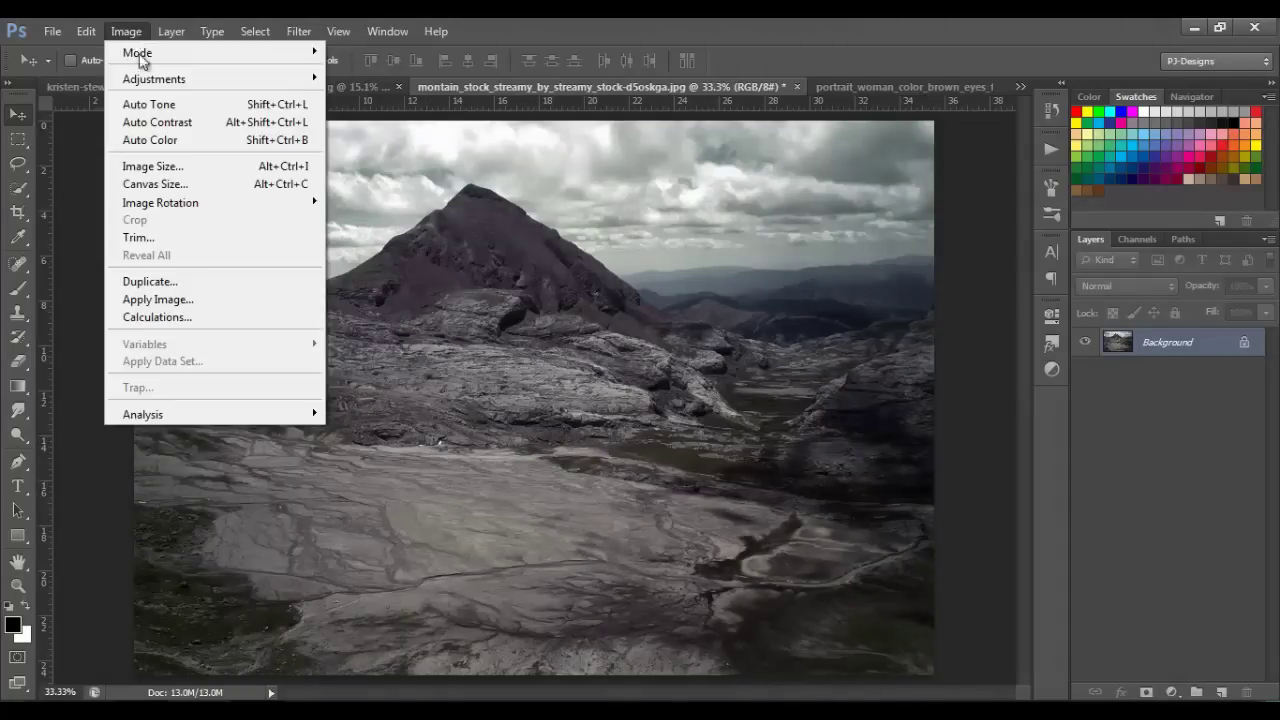
click(153, 105)
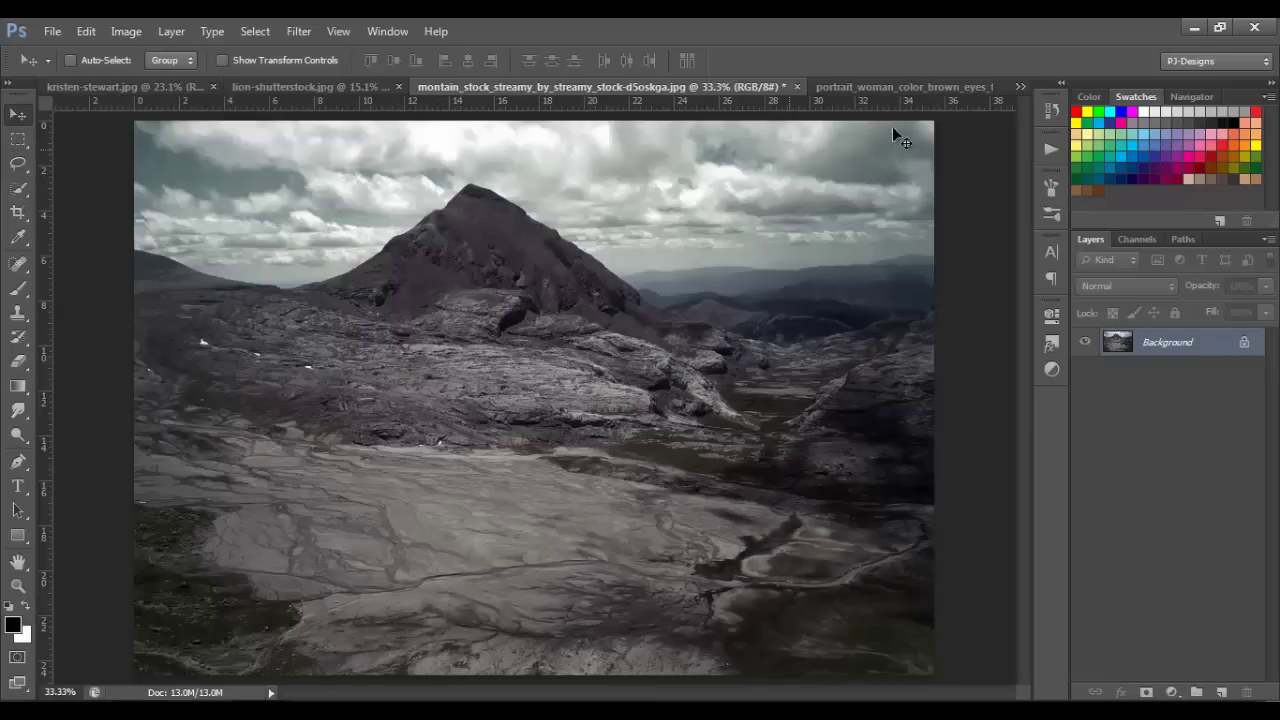
click(1051, 110)
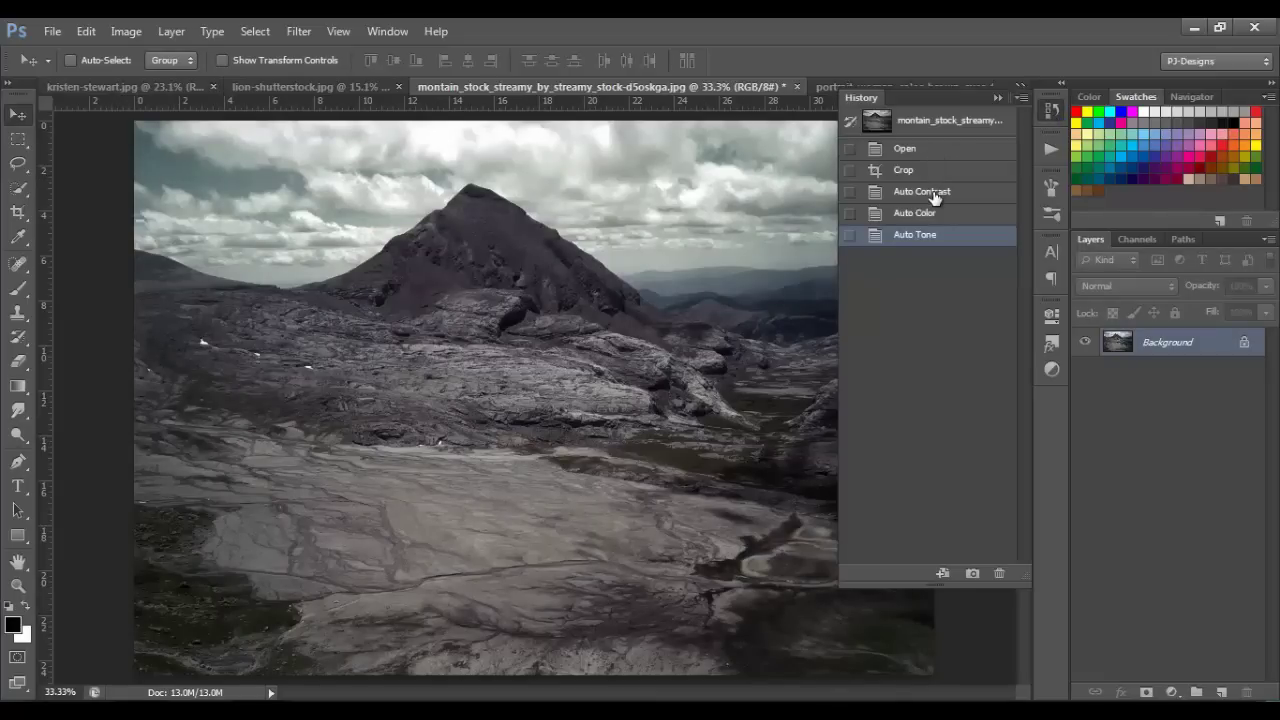
Compare the Auto Contrast and Crop history states against Auto Tone, ending on Auto Tone.
click(934, 196)
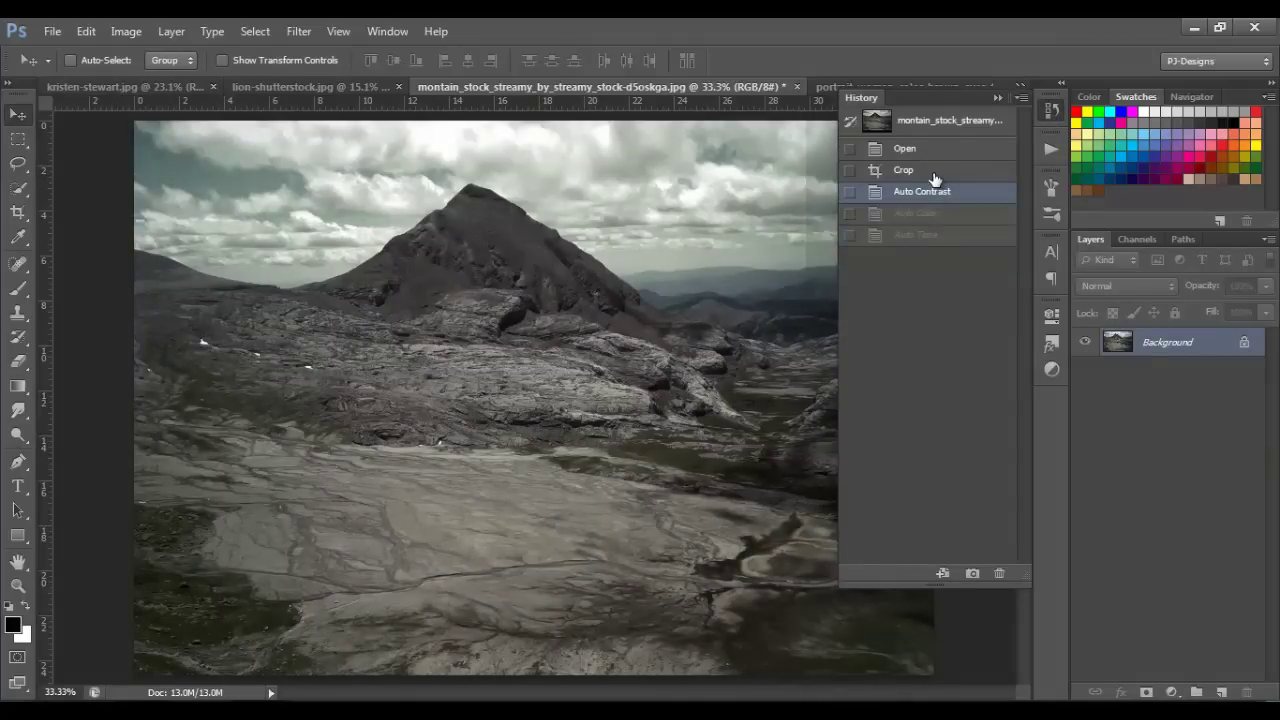
click(933, 174)
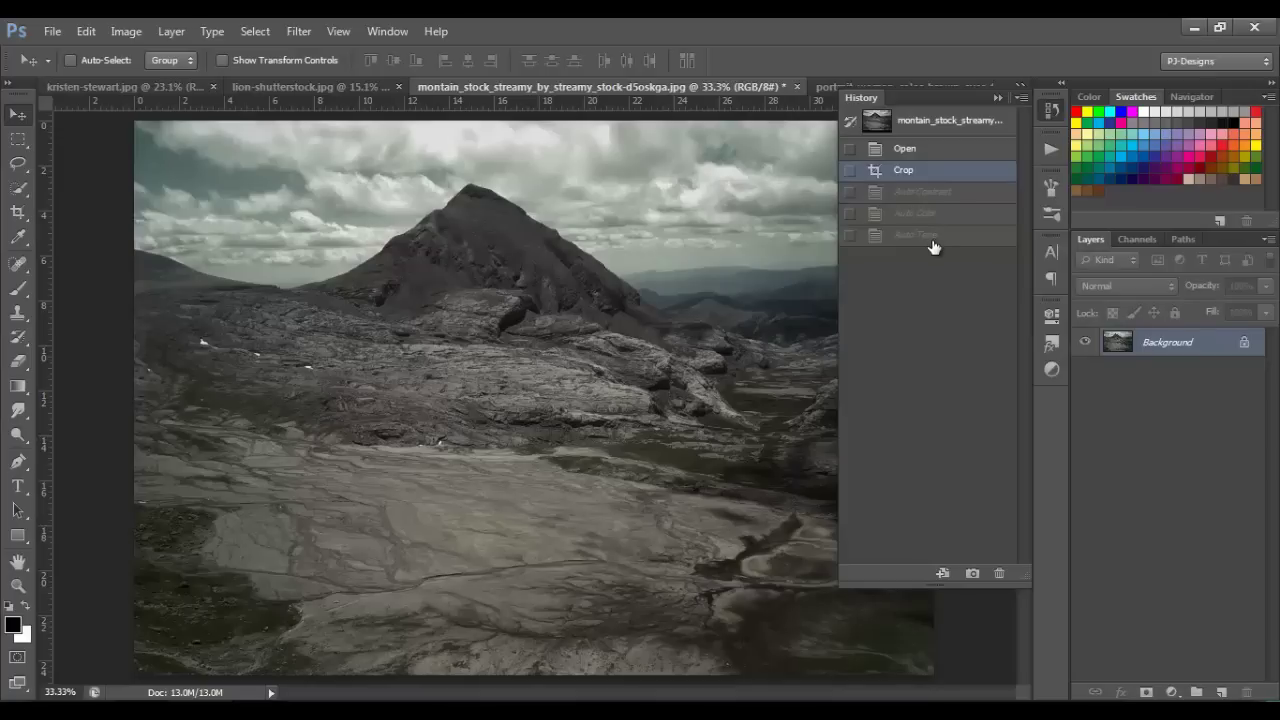
click(932, 238)
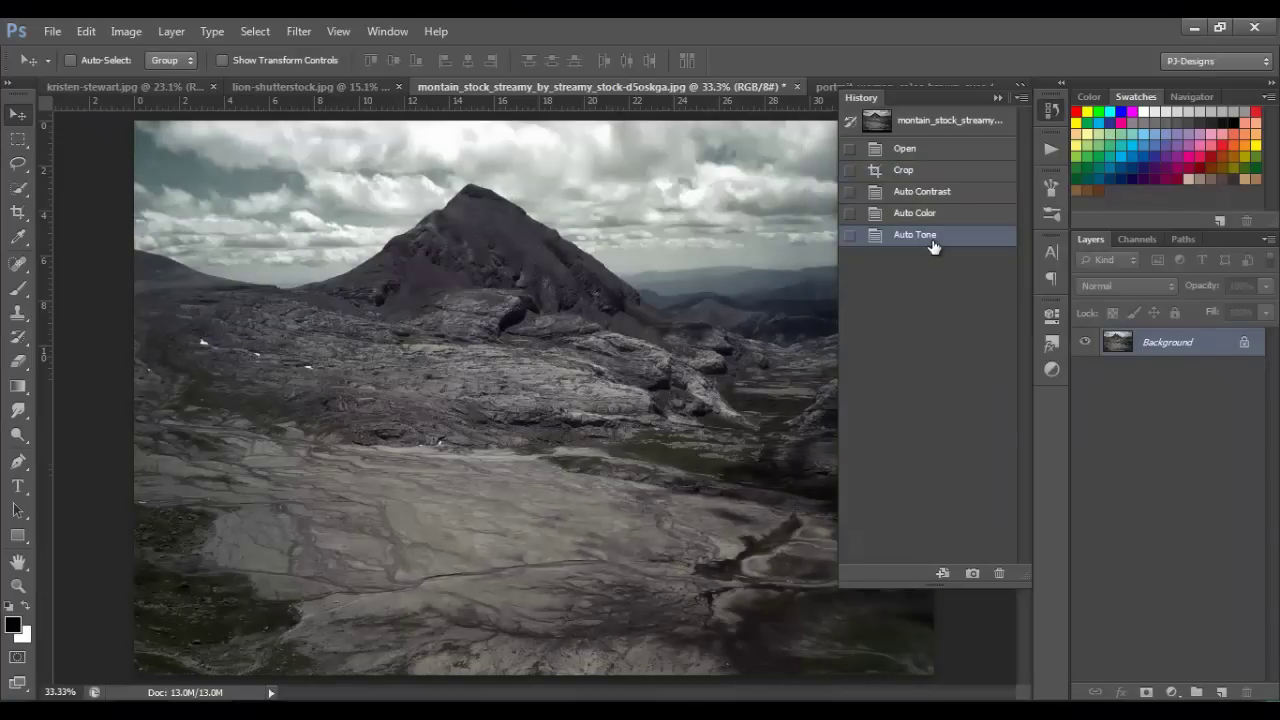
click(944, 174)
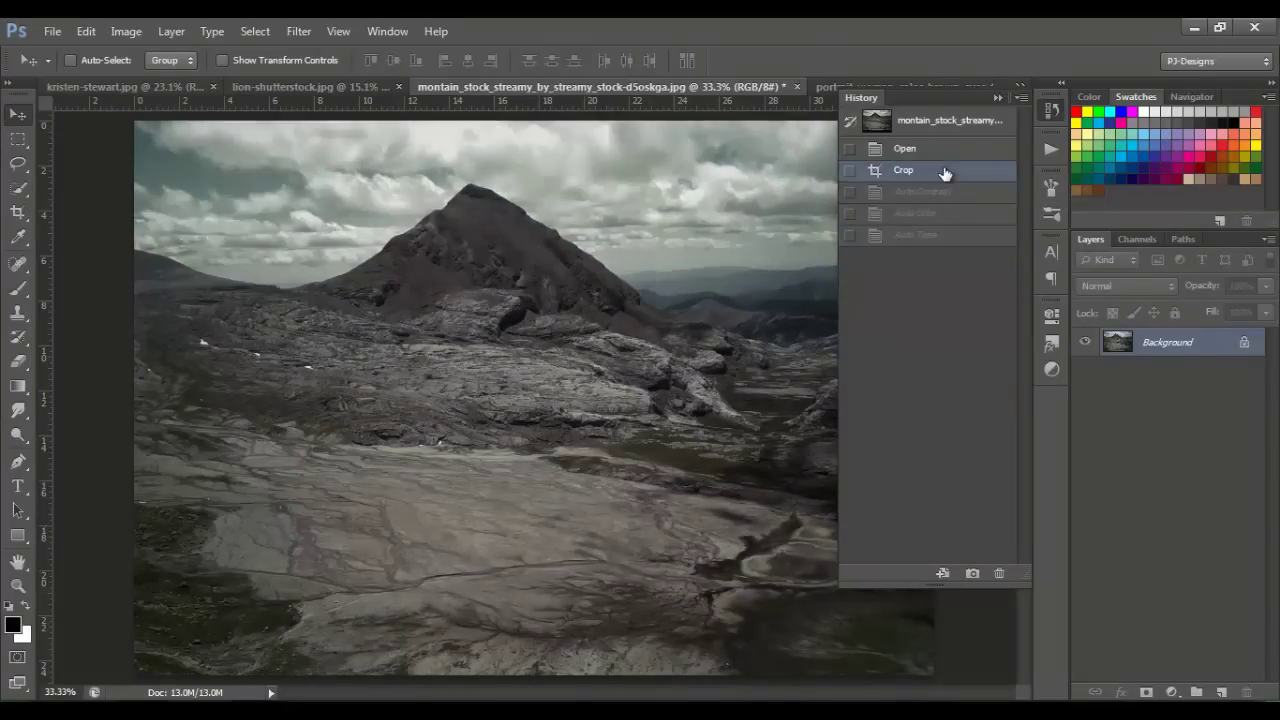
click(940, 240)
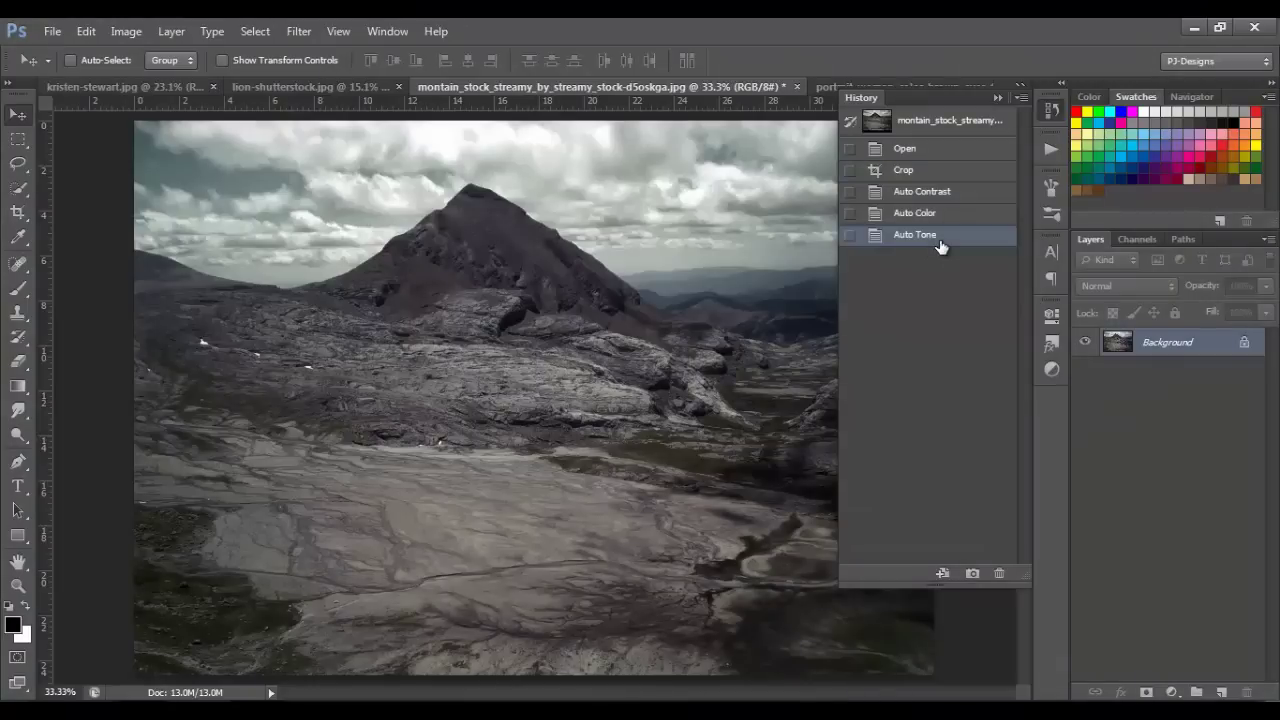
Collapse the History panel and dismiss the Image menu without applying anything.
click(997, 98)
click(127, 35)
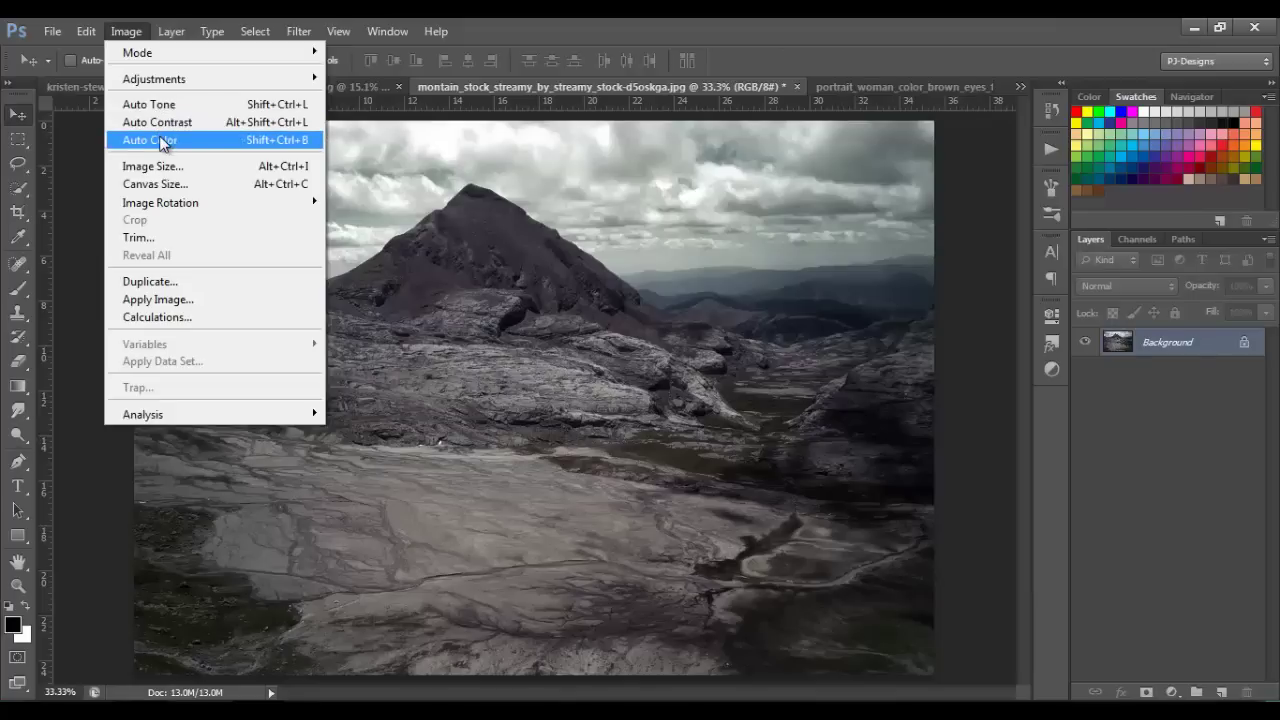
click(130, 33)
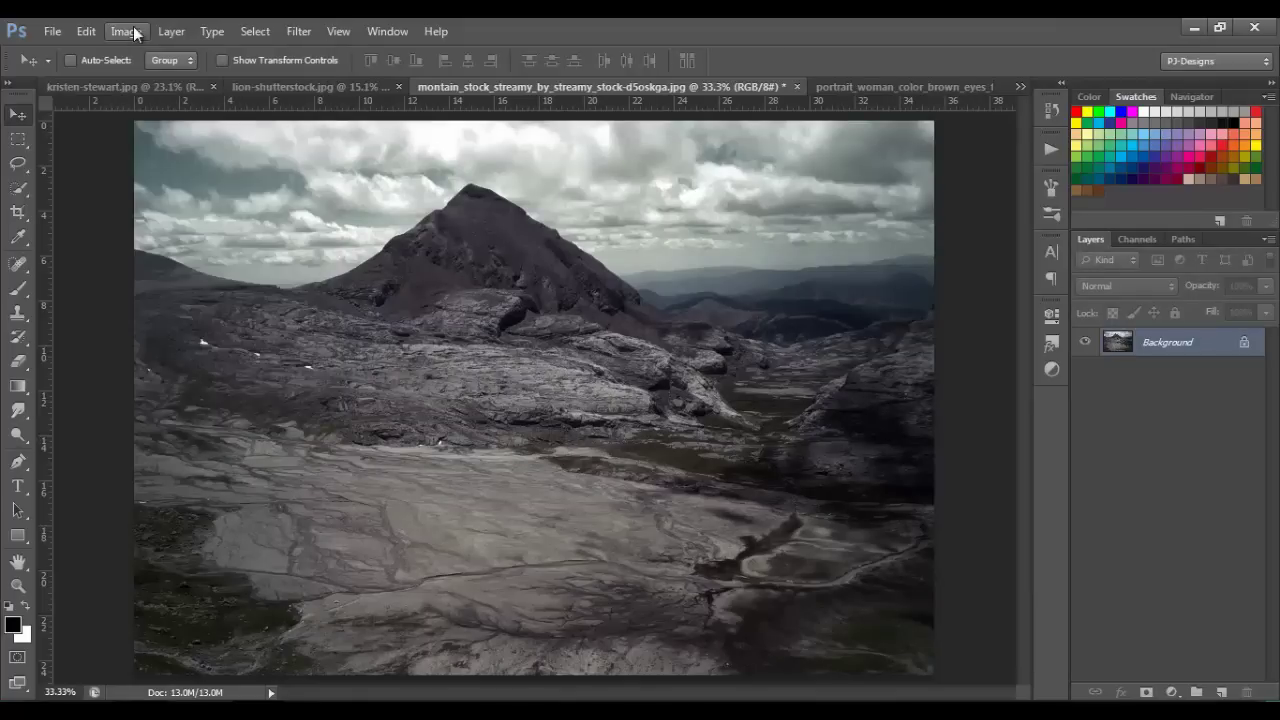
Switch to the portrait_woman document and apply Auto Contrast.
click(854, 86)
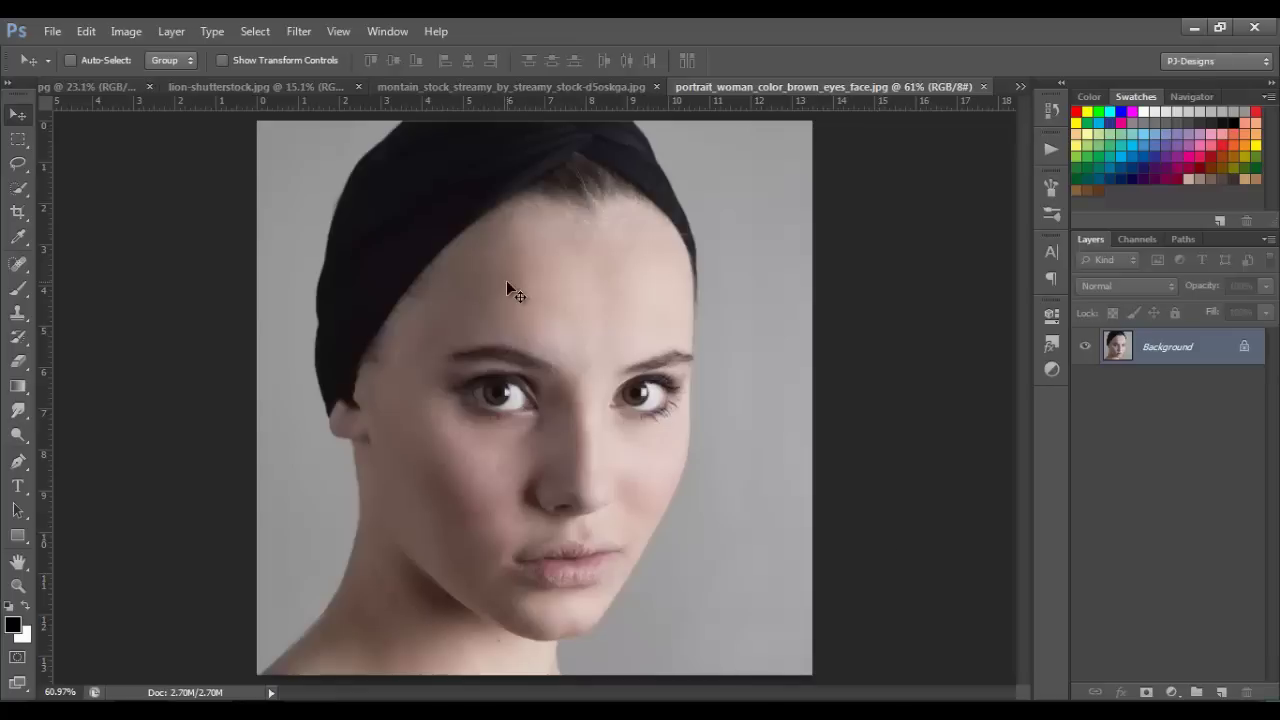
click(127, 31)
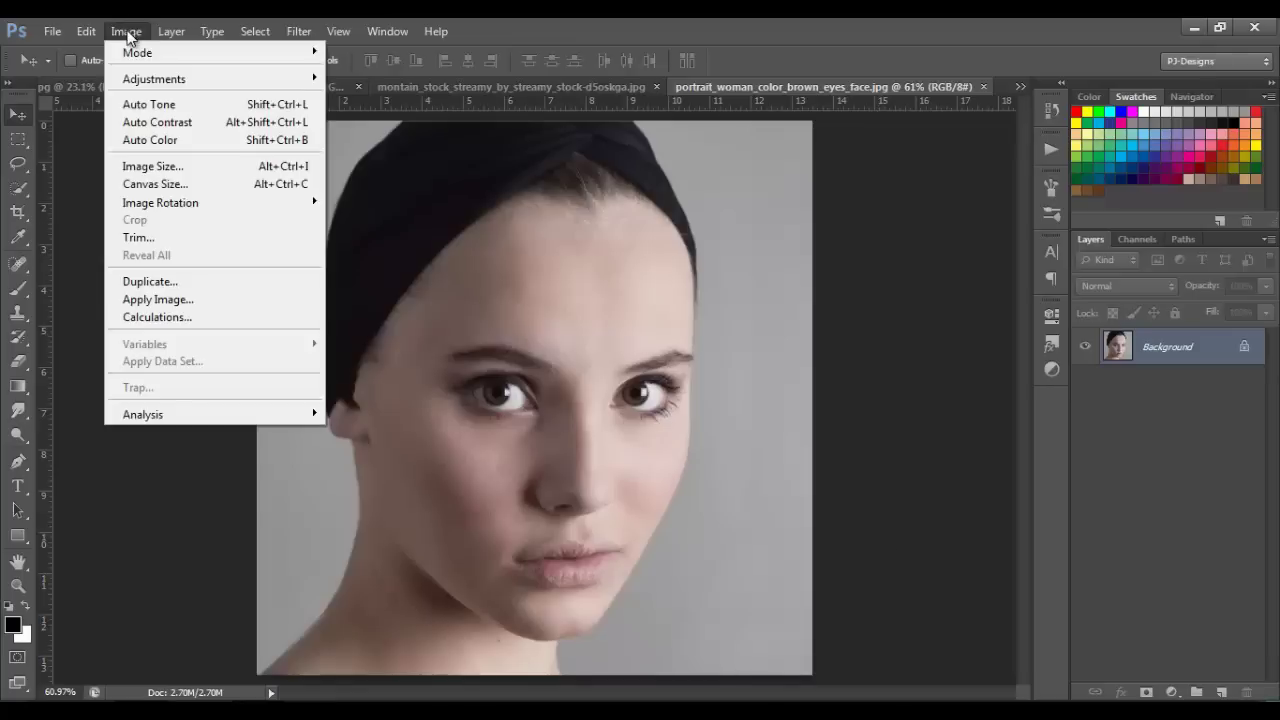
click(150, 123)
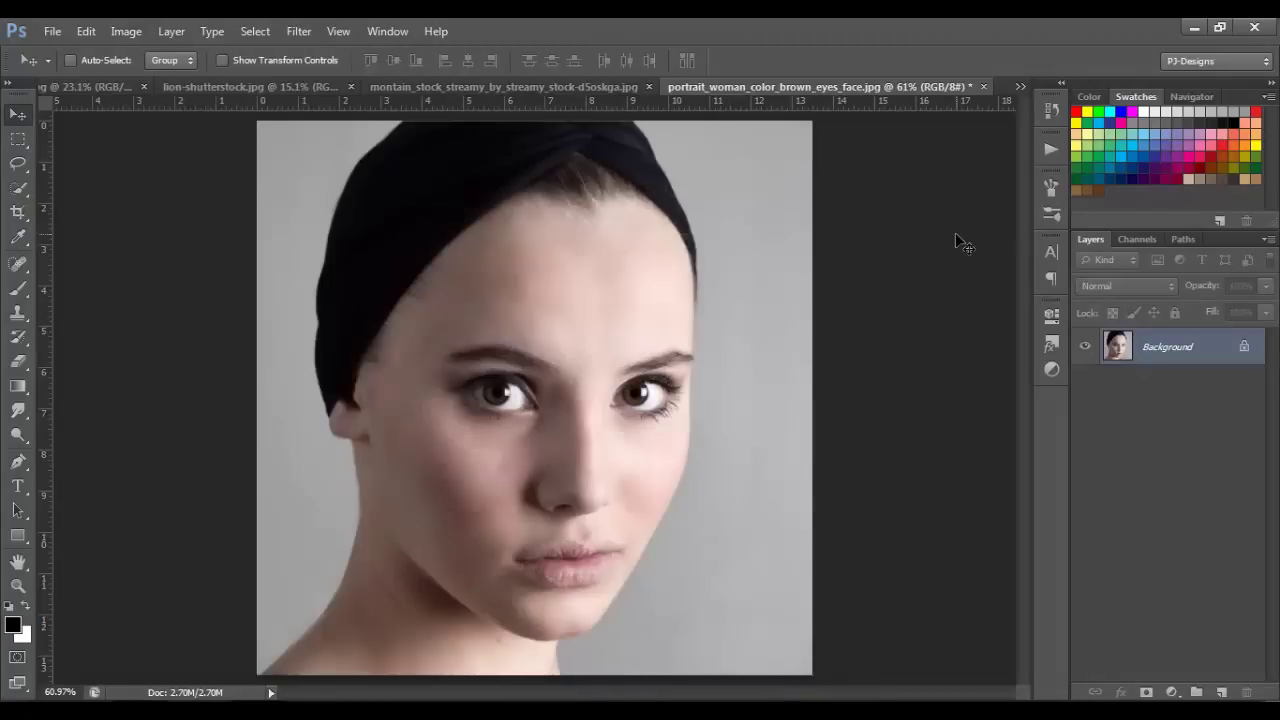
Compare the Open history state with Auto Contrast, keep Auto Contrast, and collapse History.
click(1053, 118)
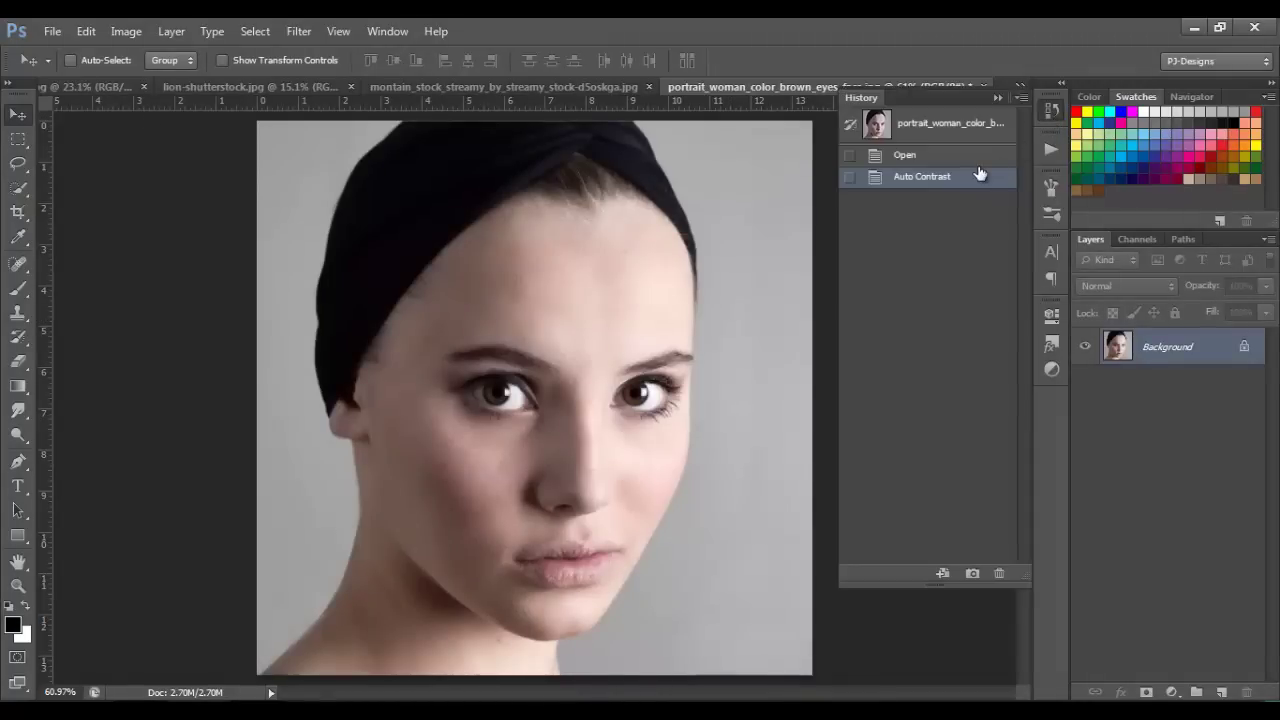
click(980, 163)
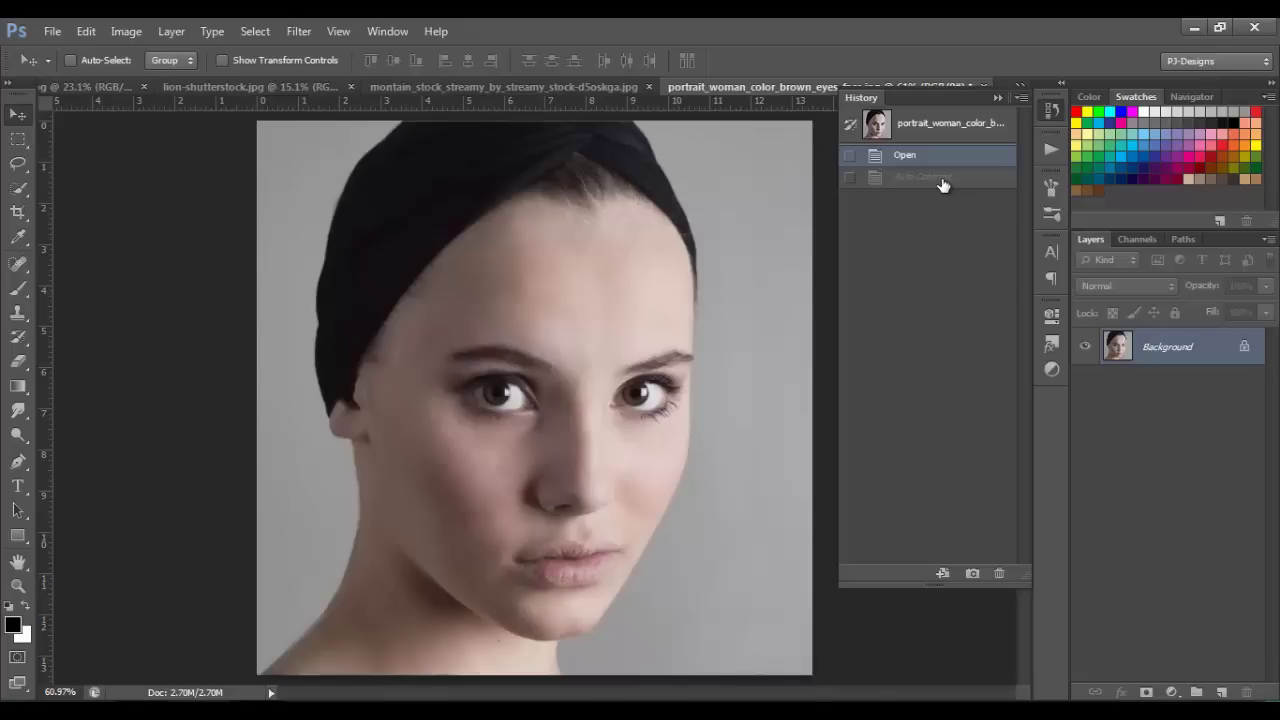
click(940, 178)
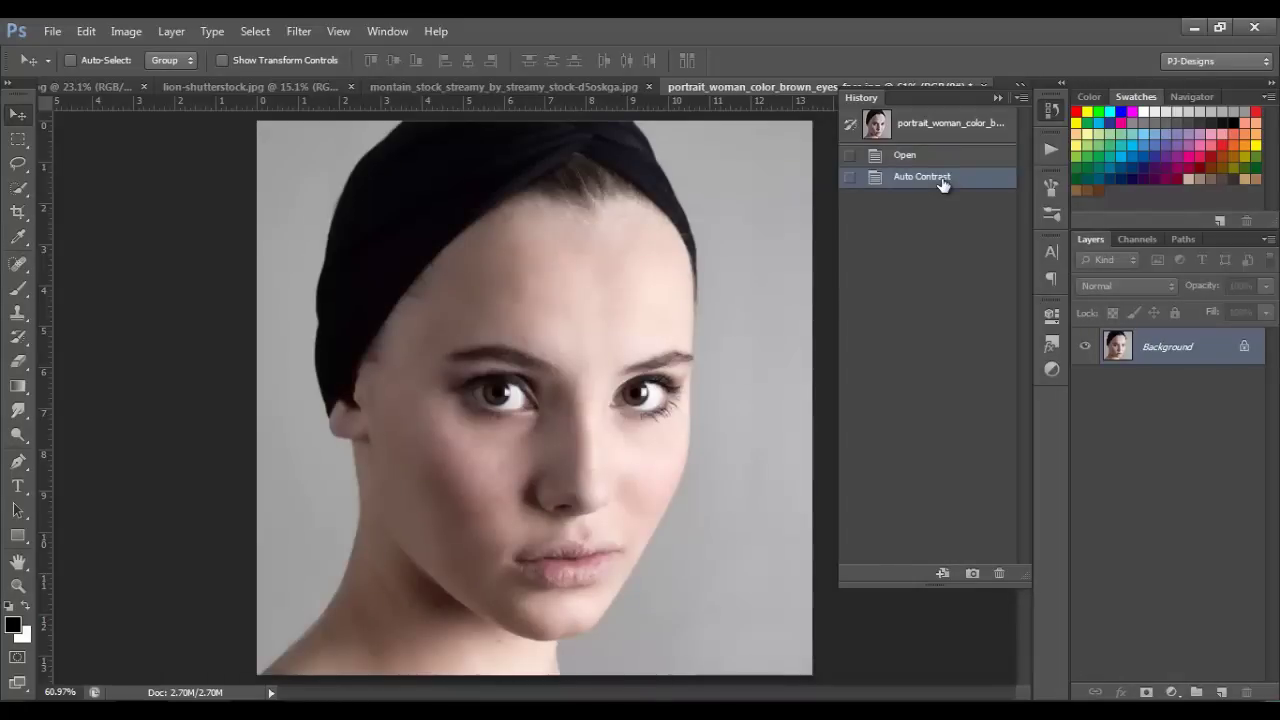
click(996, 98)
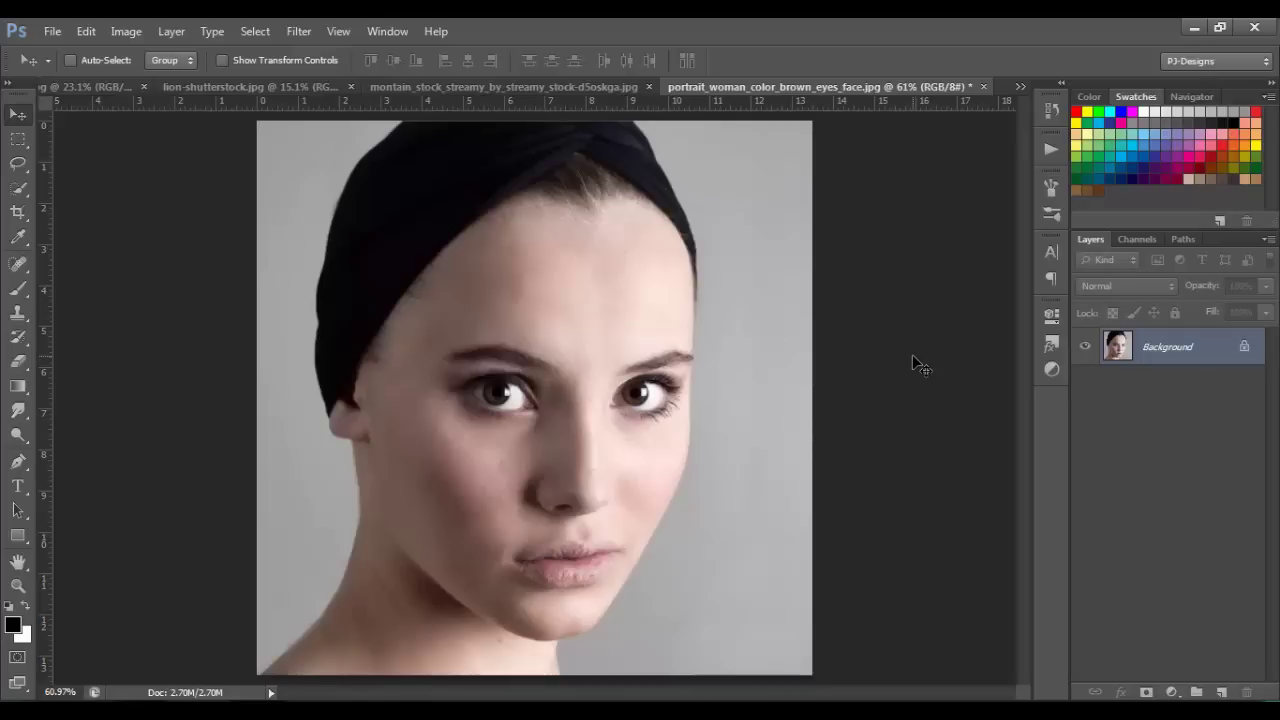
click(136, 33)
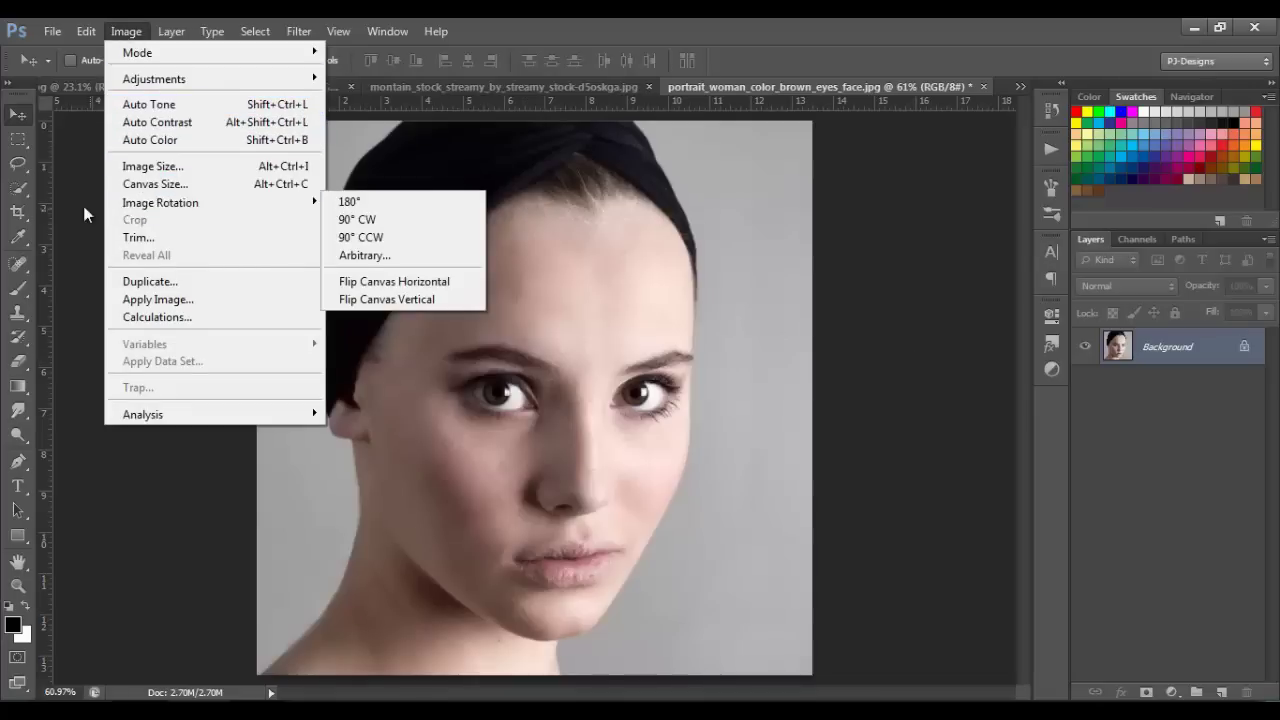
Apply Auto Color to the portrait.
click(404, 367)
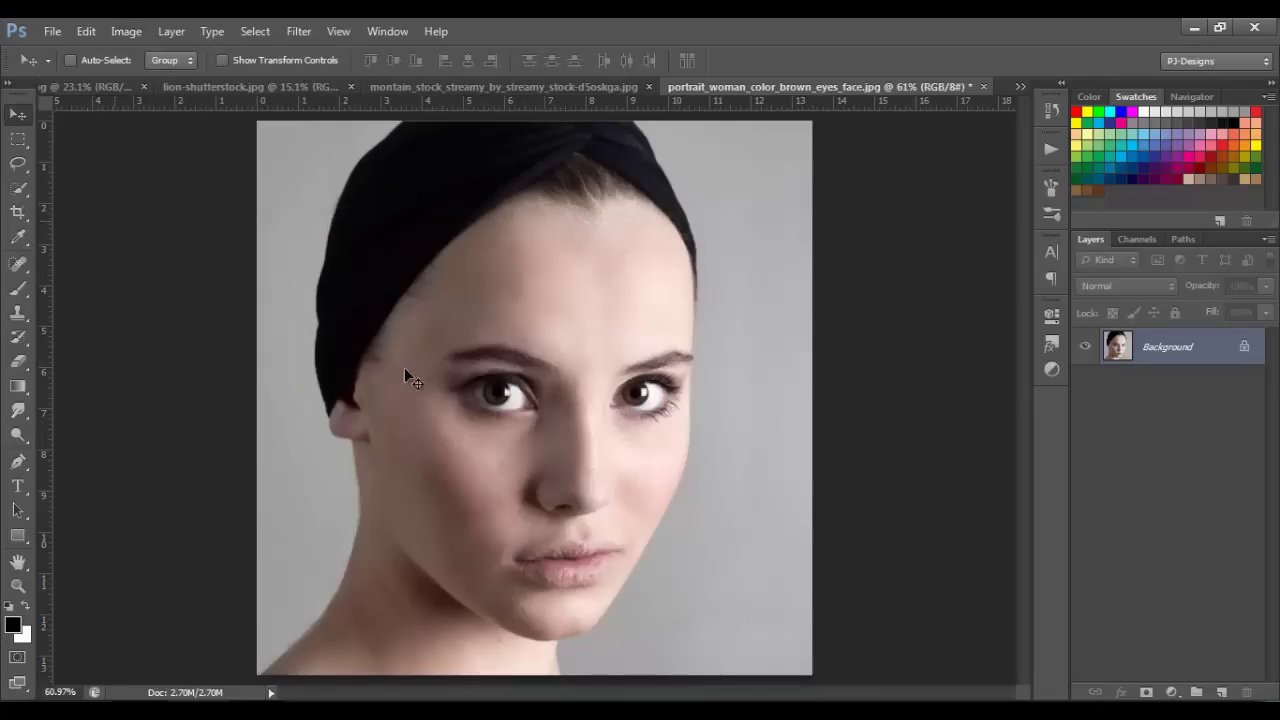
click(125, 33)
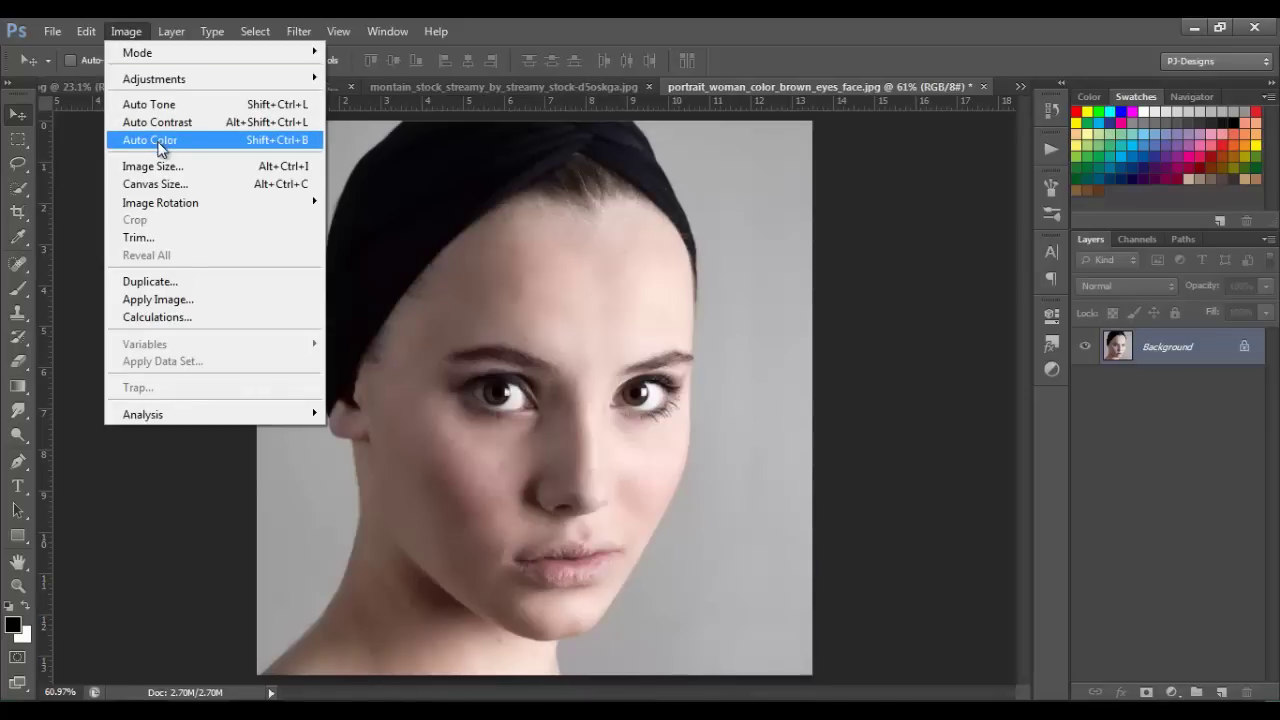
click(160, 148)
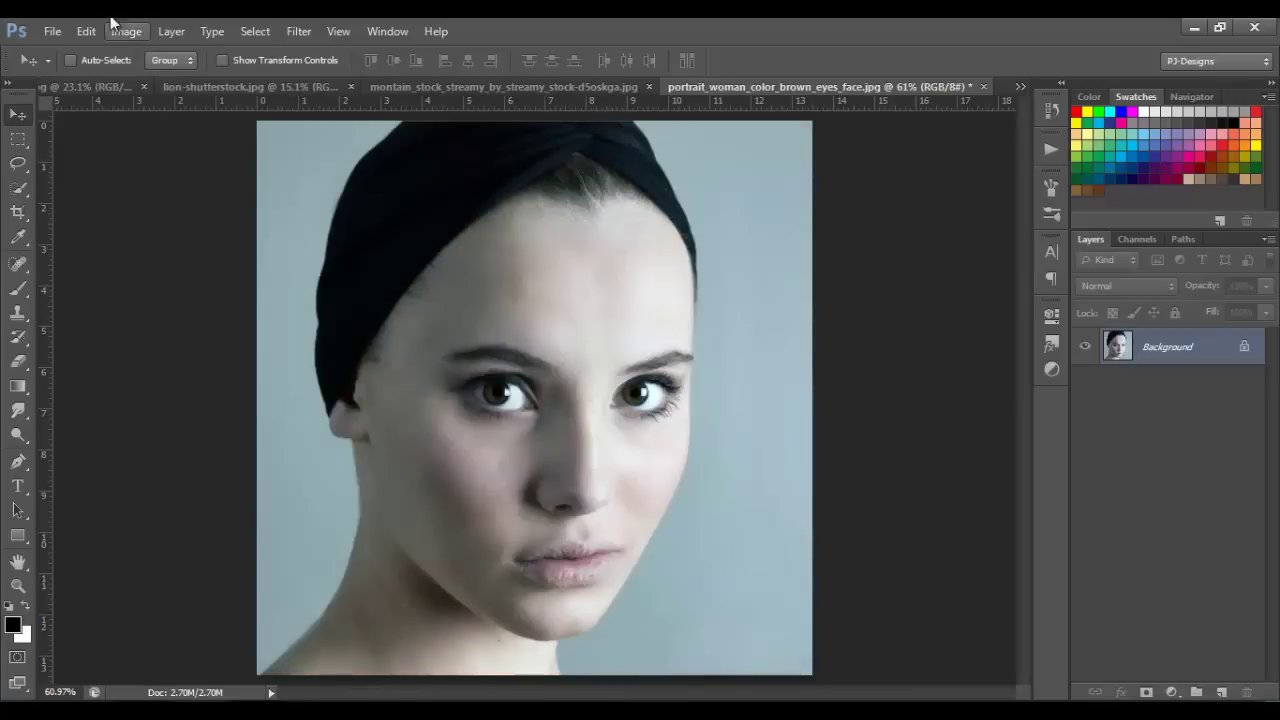
click(125, 31)
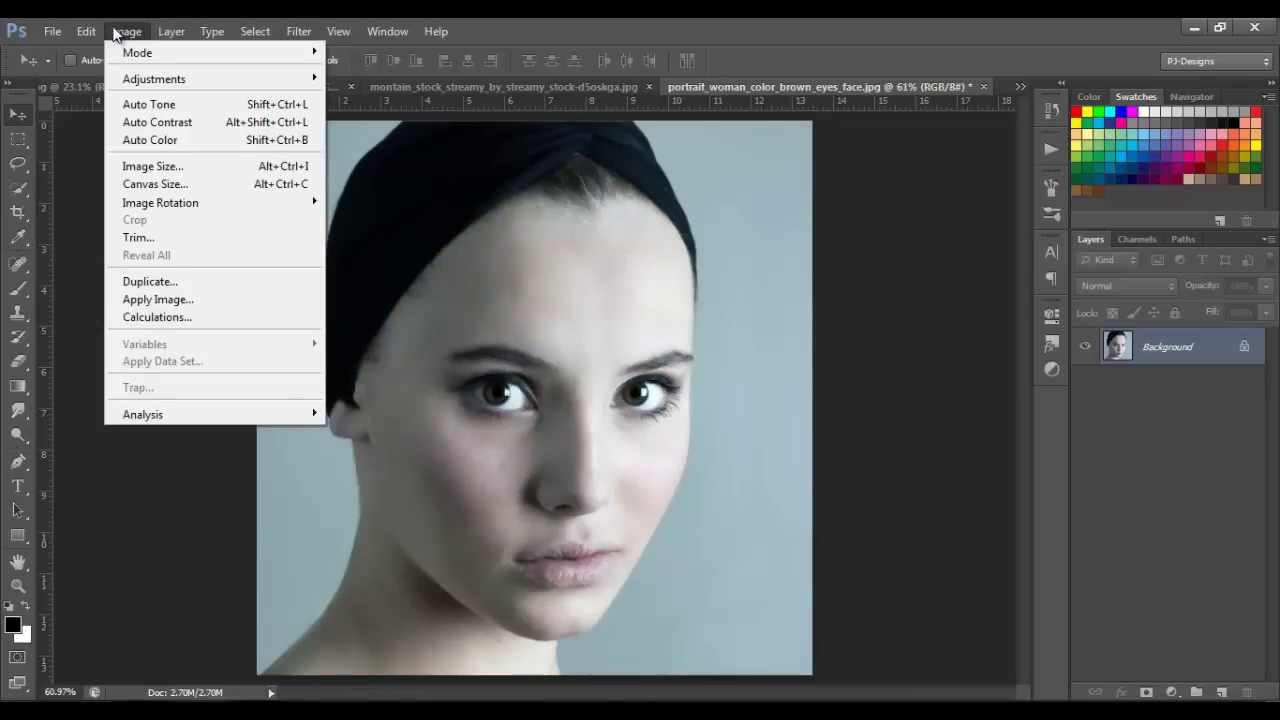
click(115, 31)
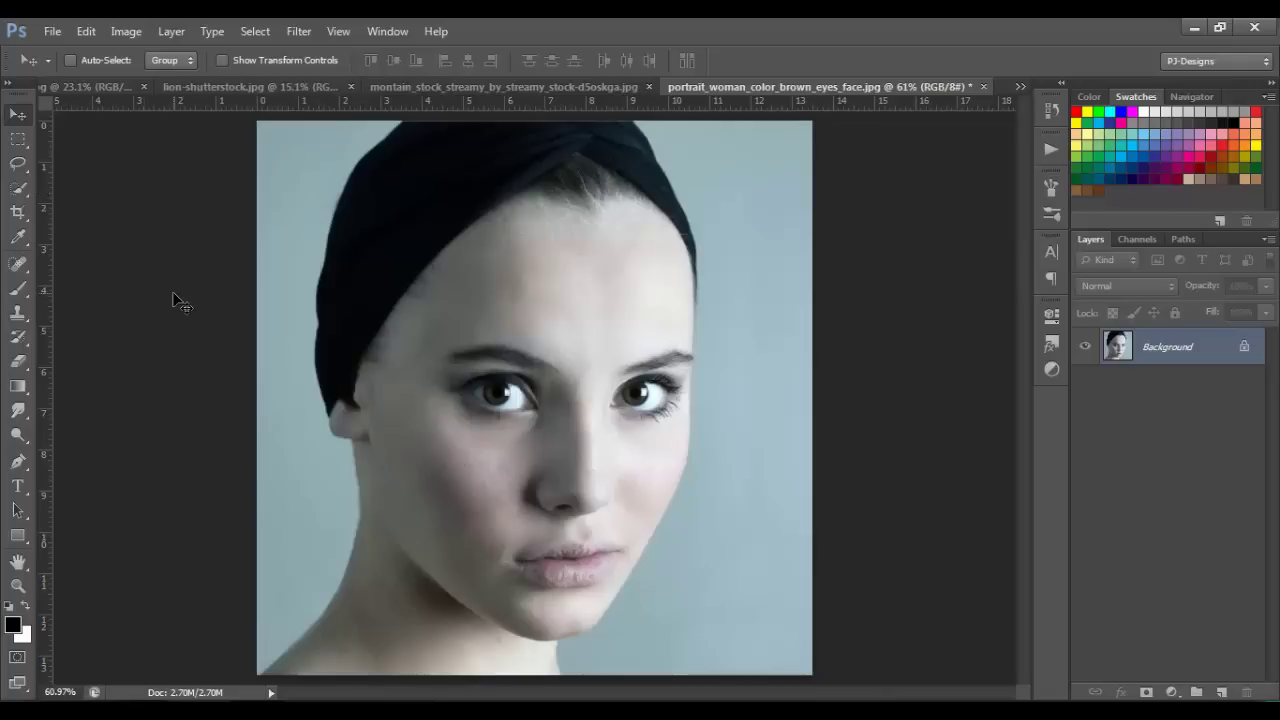
Add Auto Tone and a second Auto Contrast, then expand the History panel.
click(131, 34)
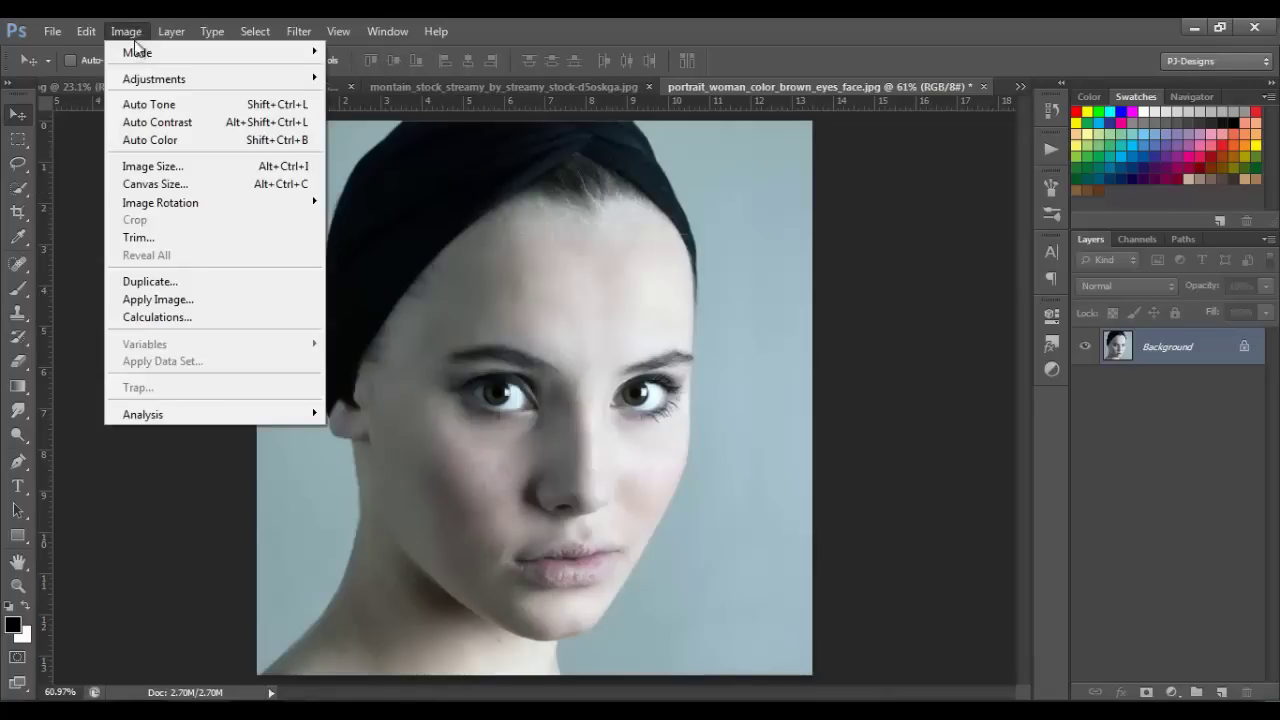
click(151, 104)
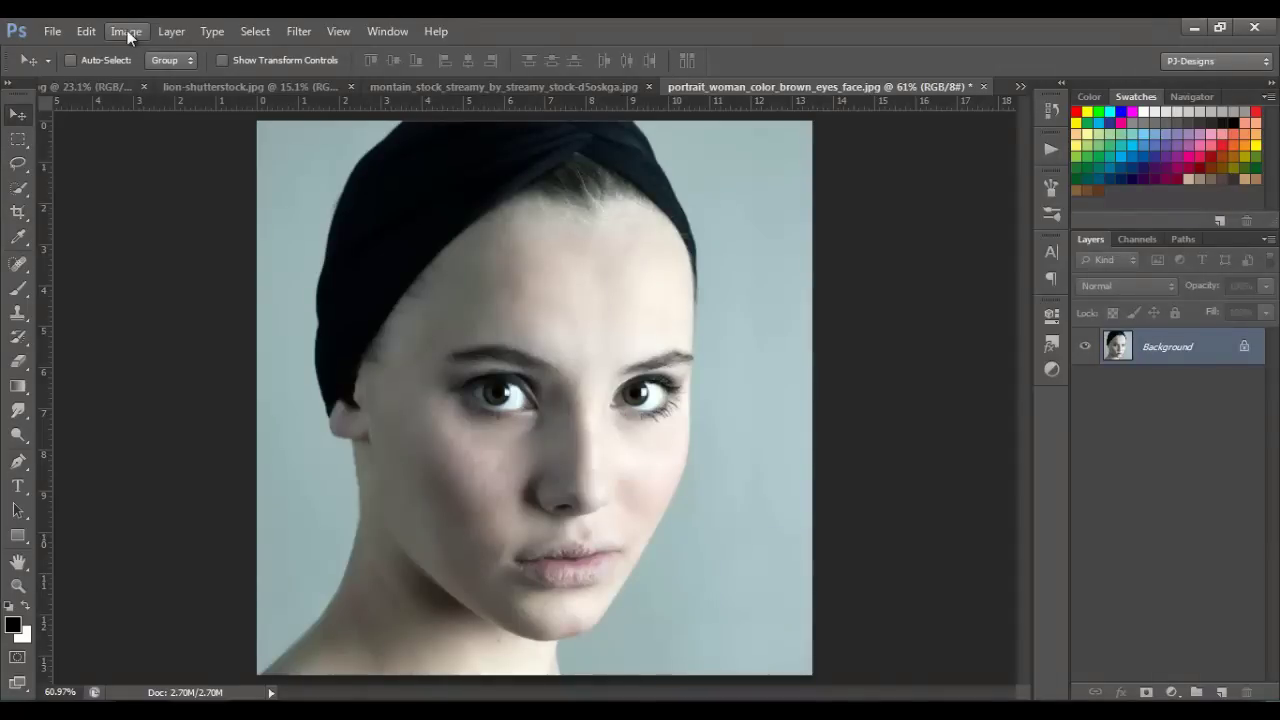
click(127, 30)
click(146, 120)
click(1058, 109)
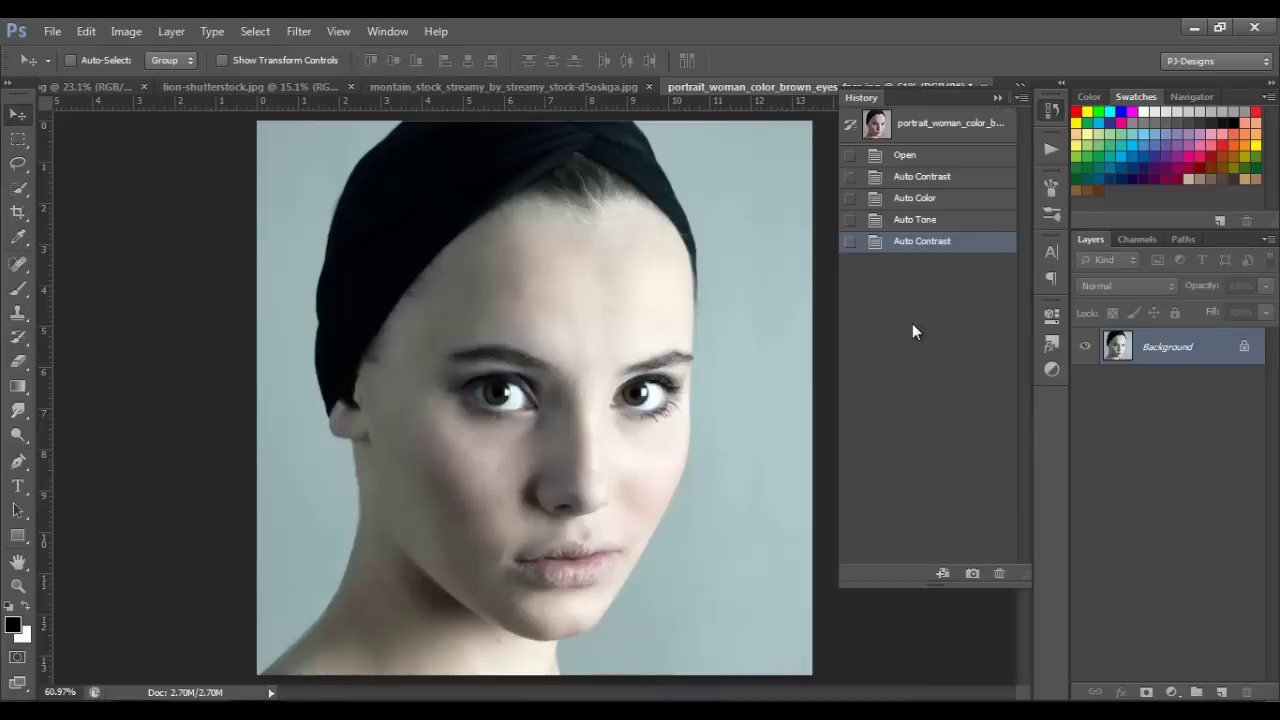
Select the first Auto Contrast history state, compare it with Open via Ctrl+Z, then collapse History.
click(938, 180)
key(ctrl+z)
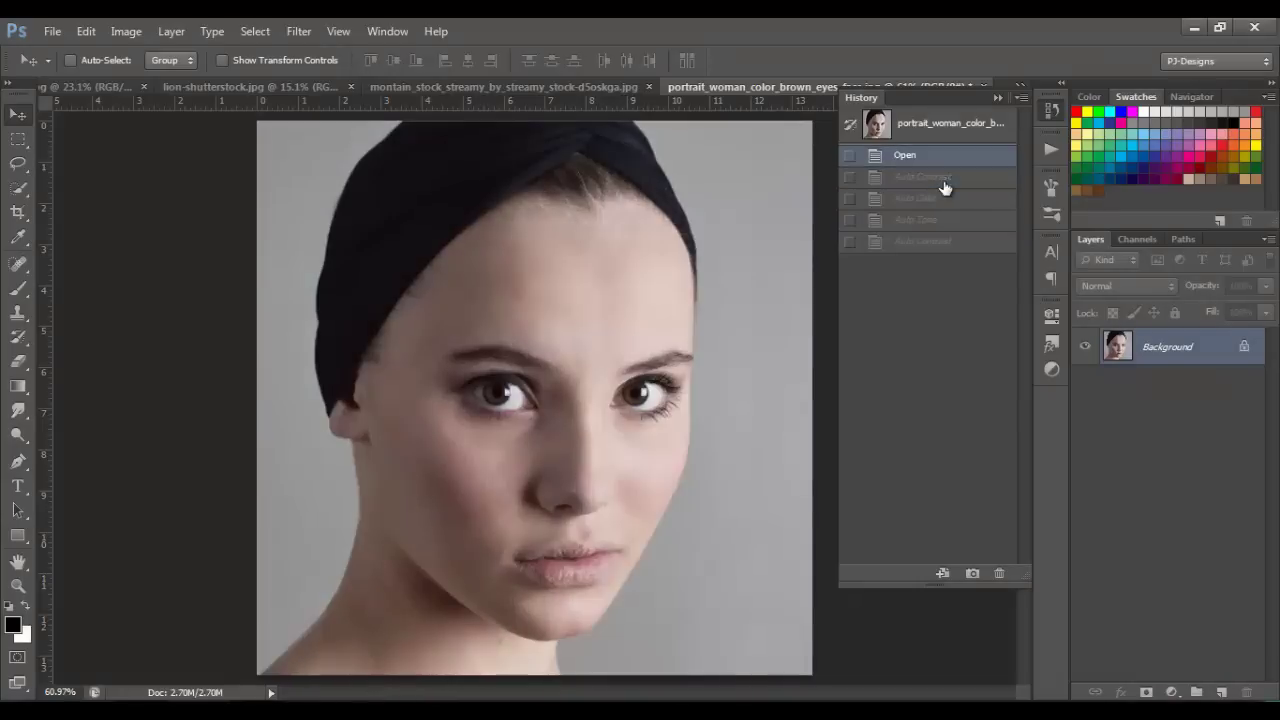
key(ctrl+z)
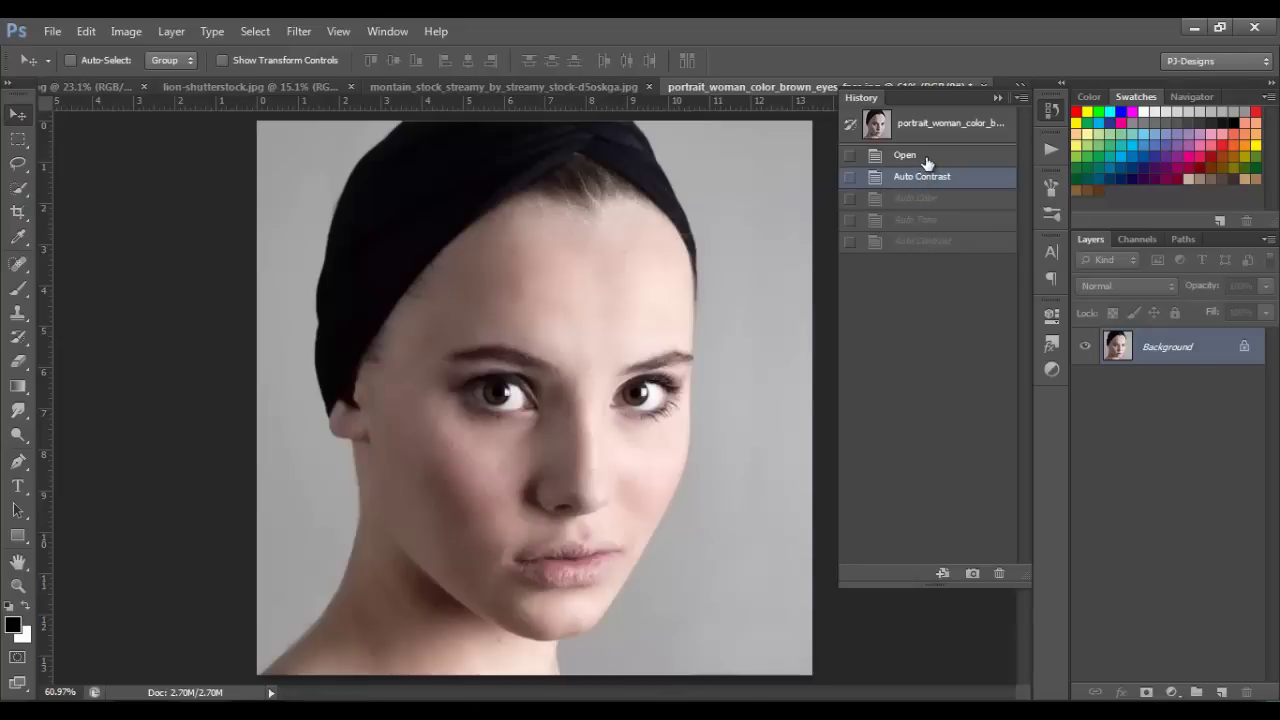
click(998, 98)
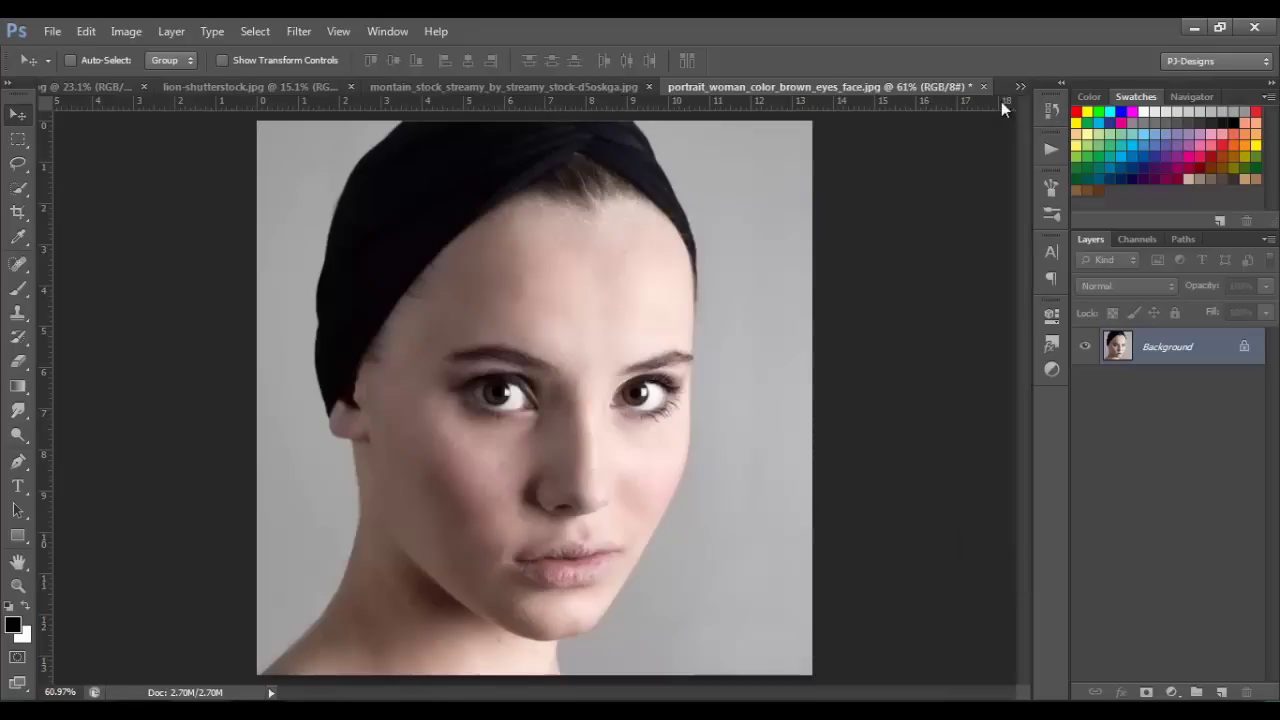